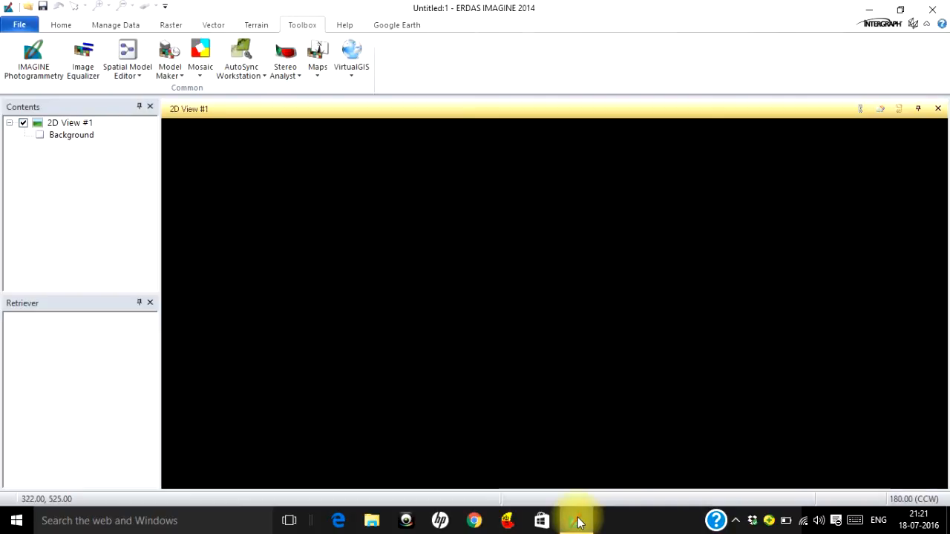
- Load the BANDA.TIF and BANDF.TIF images from the recently used product1 folder into the 2D view
click(30, 7)
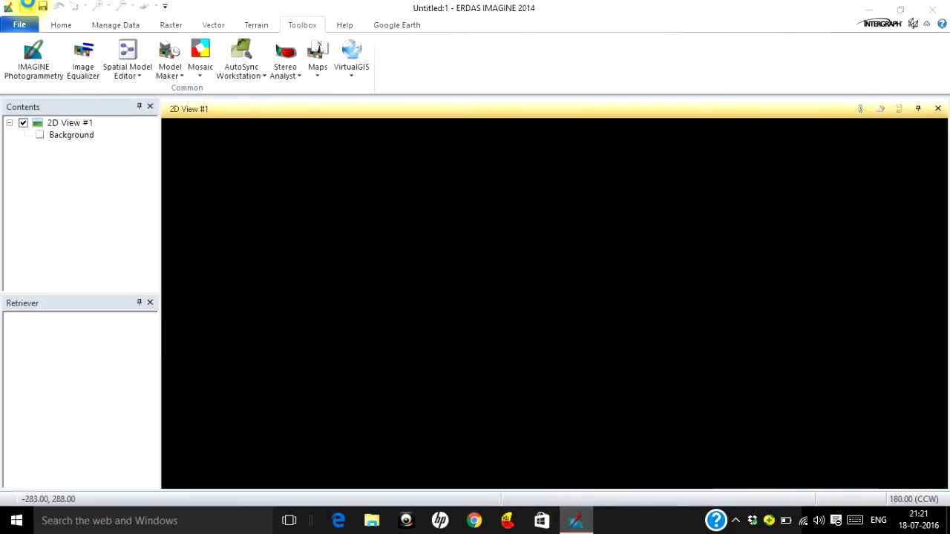
click(630, 265)
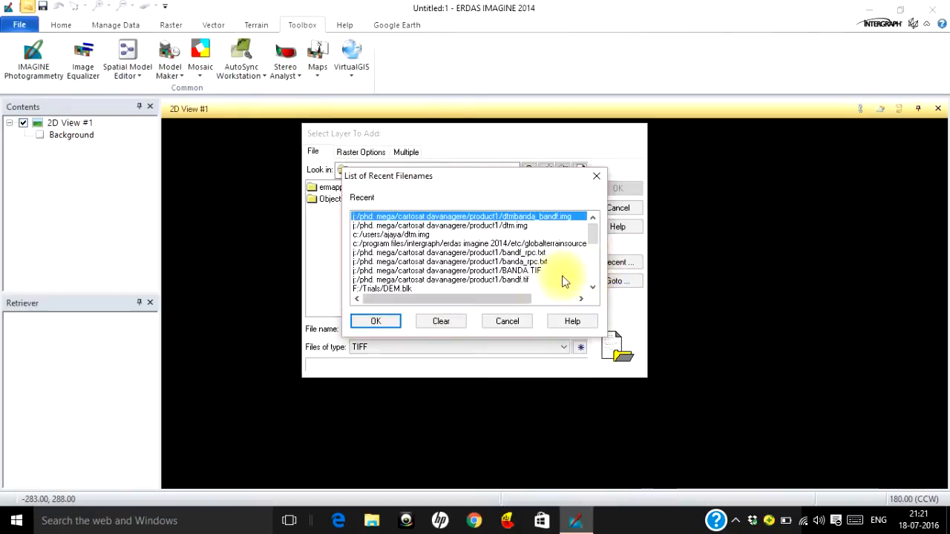
click(524, 271)
click(380, 321)
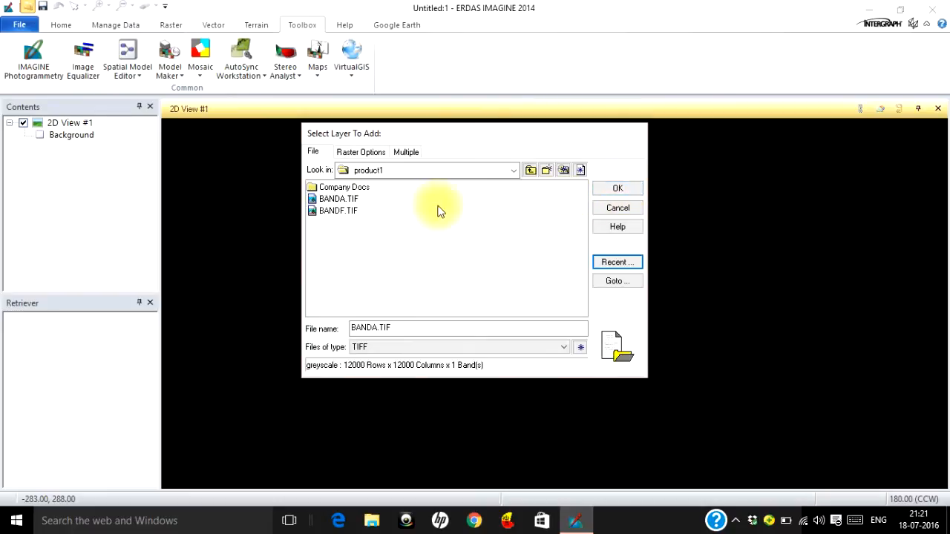
click(328, 210)
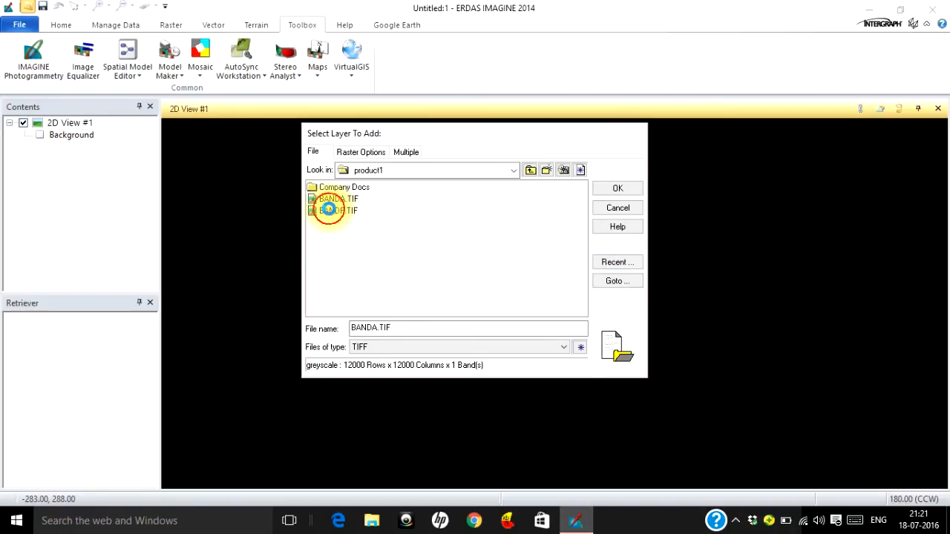
click(616, 189)
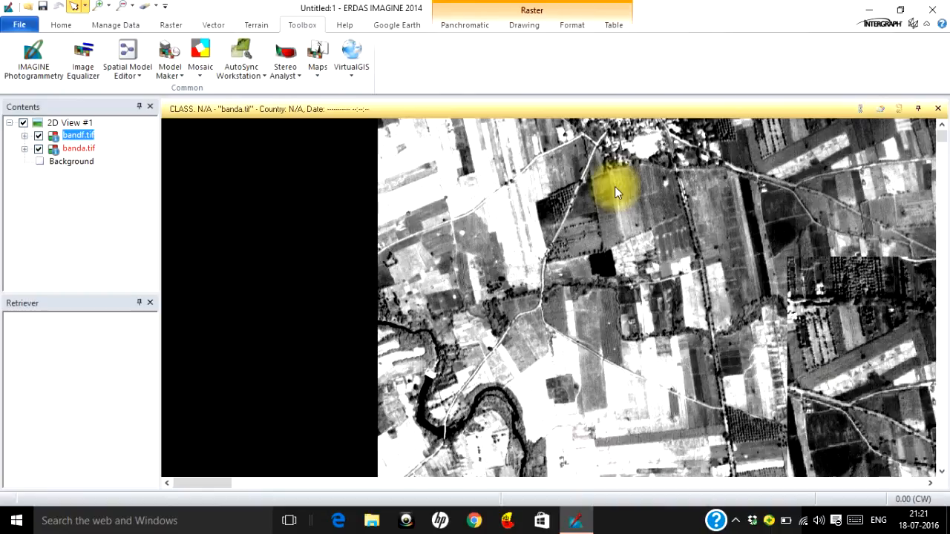
- Fit both images to the frame and compare the overlap of bandf.tif and banda.tif with a left-to-right Swipe transition
right_click(493, 237)
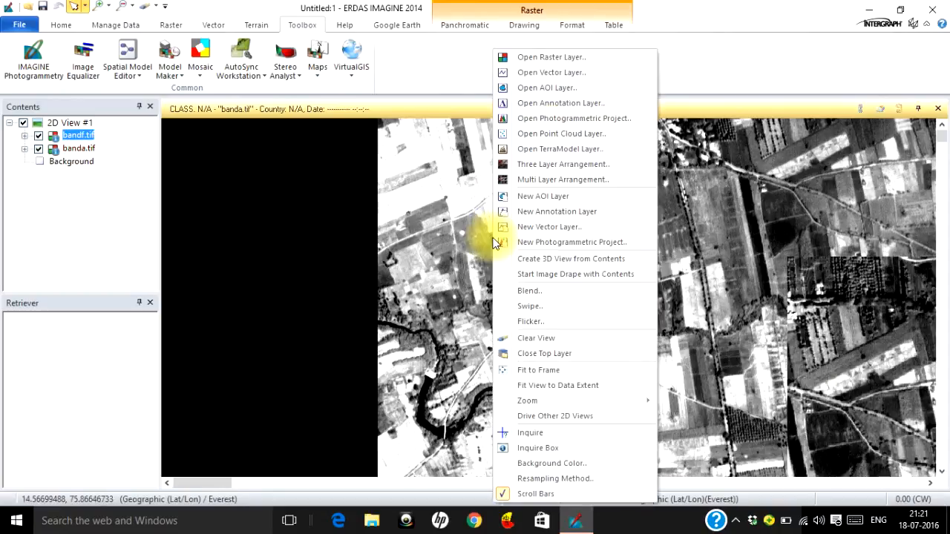
click(523, 370)
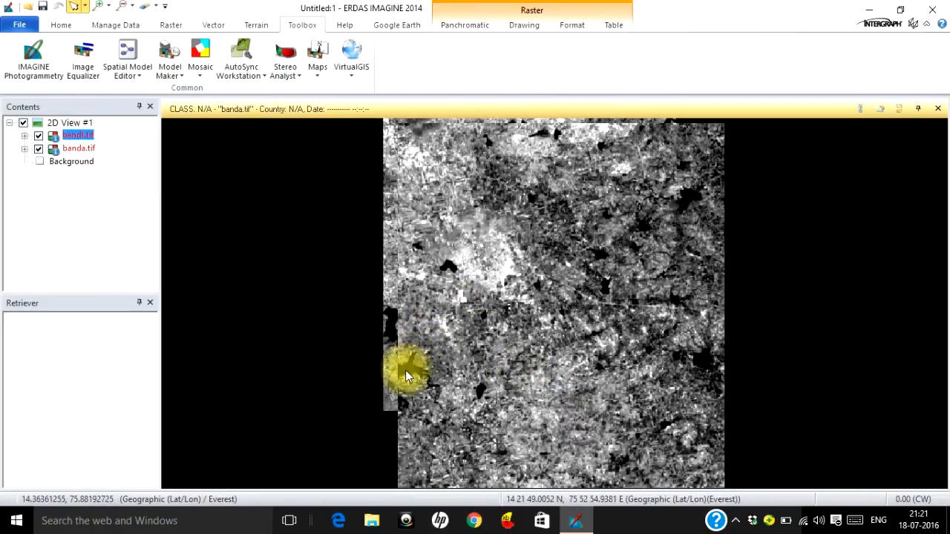
right_click(537, 178)
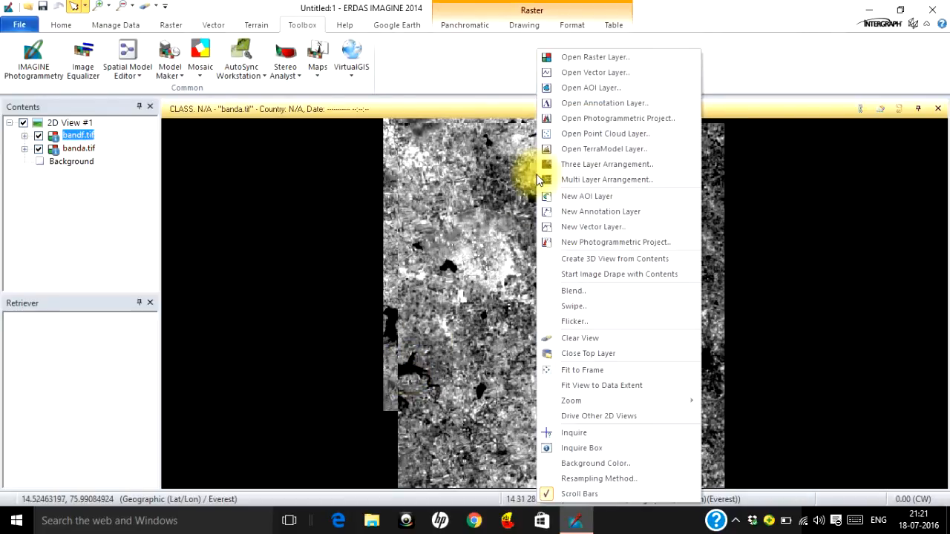
click(573, 306)
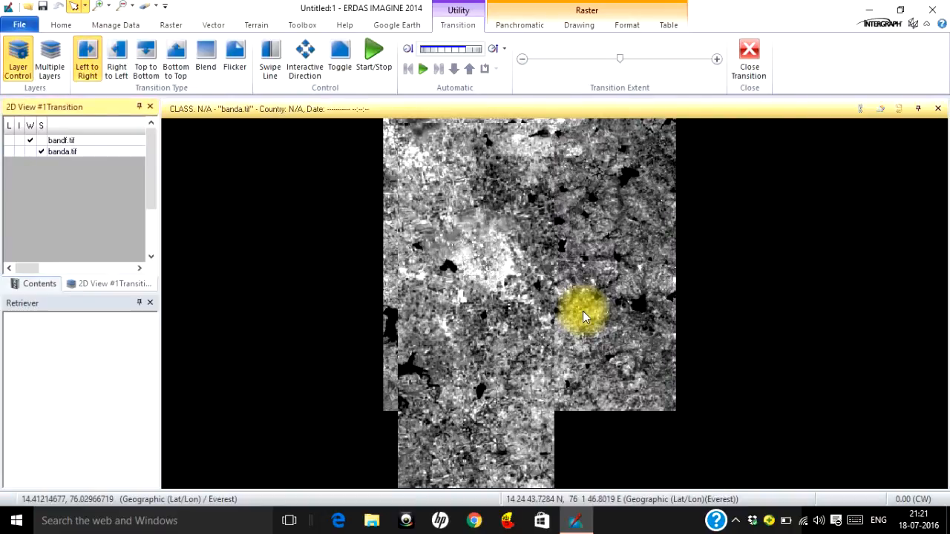
drag(618, 63, 642, 91)
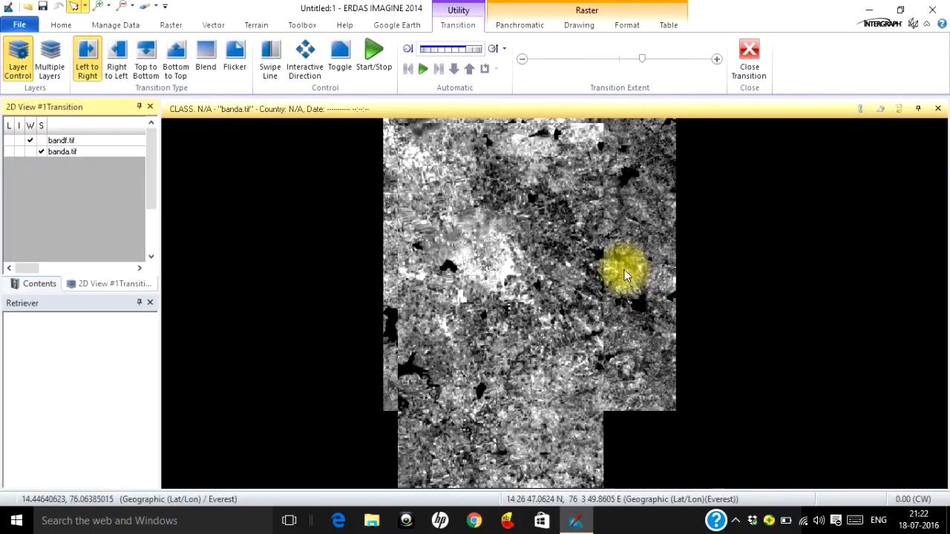
click(643, 62)
drag(644, 66, 673, 72)
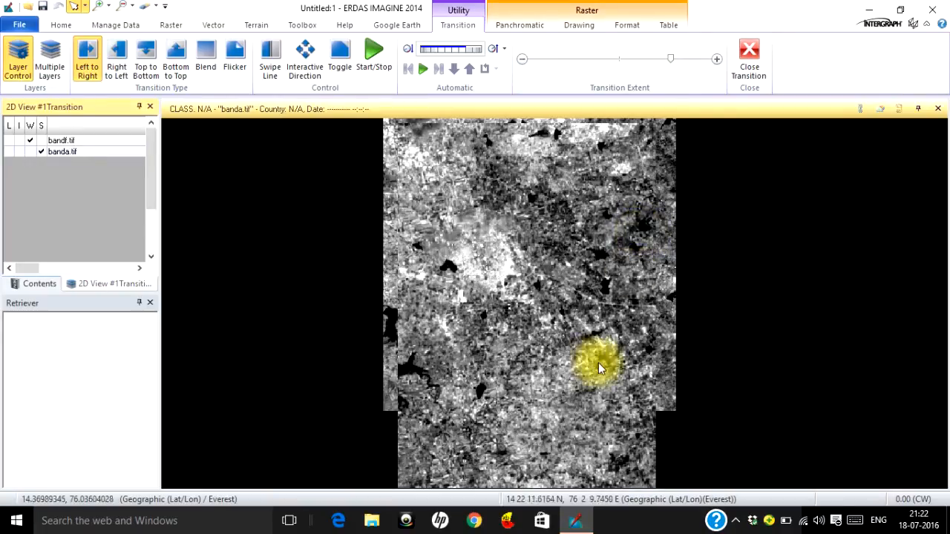
drag(672, 64, 651, 61)
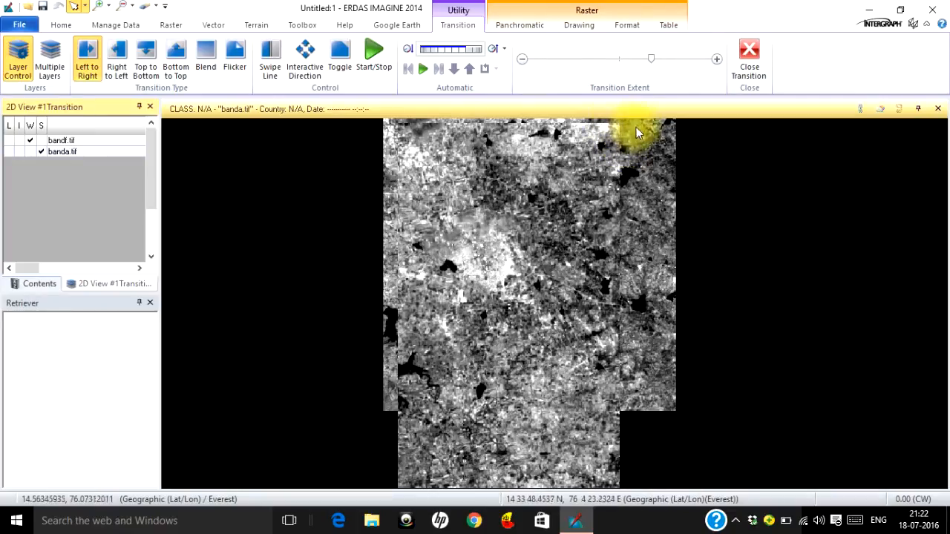
drag(653, 59, 711, 59)
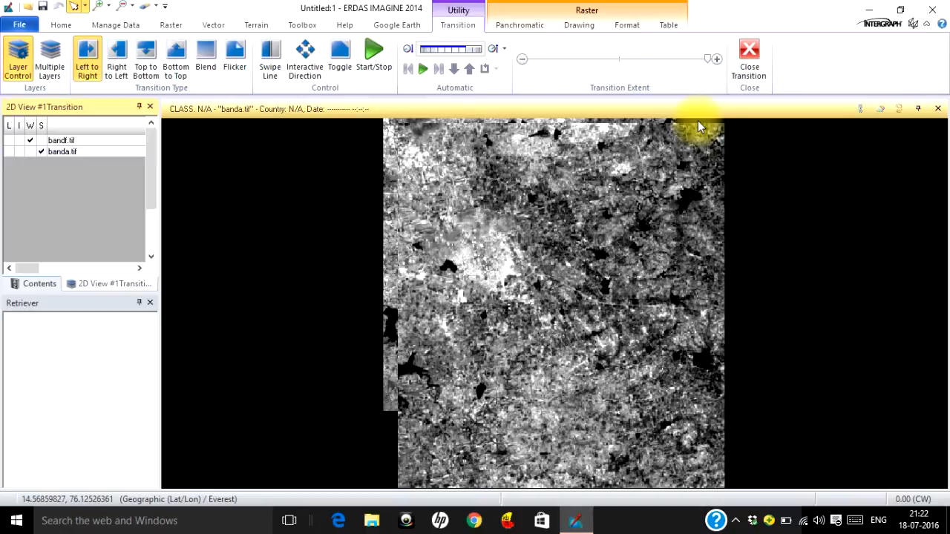
- Launch the IMAGINE Photogrammetry Project Manager and maximize its window
click(300, 25)
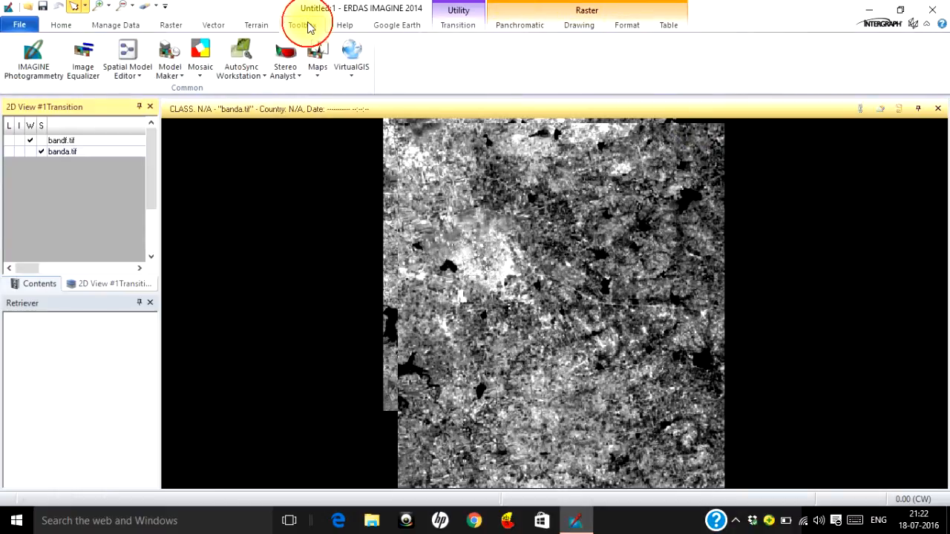
click(37, 70)
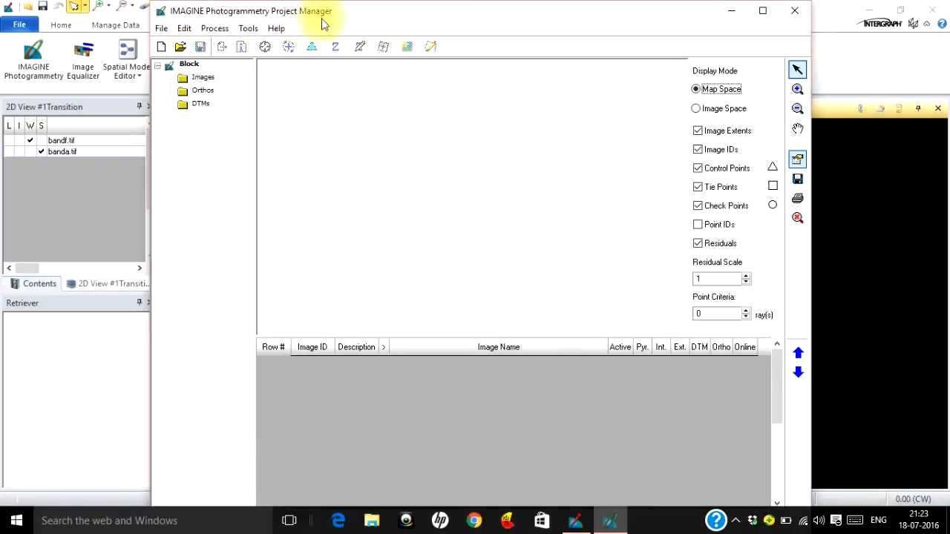
click(762, 13)
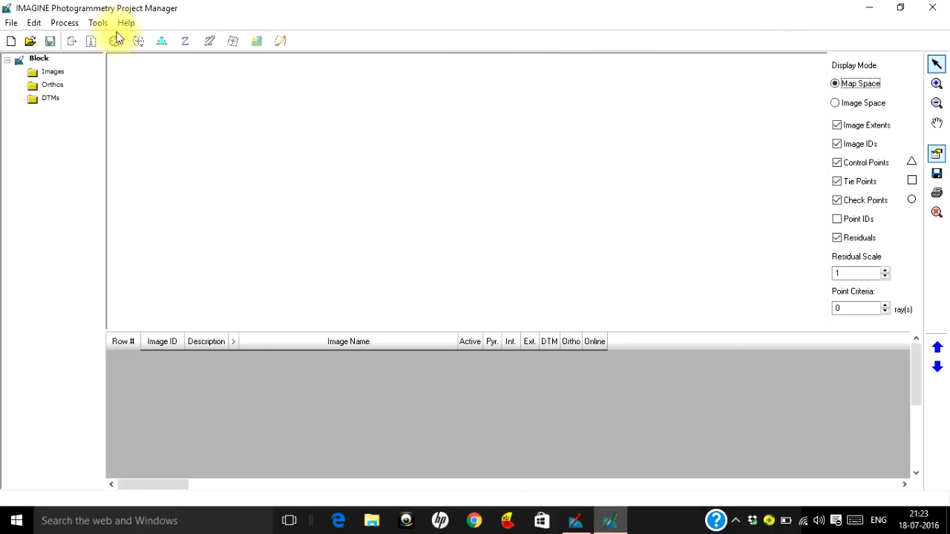
- Create a new block file named DEM in the recently used product1 folder
click(9, 23)
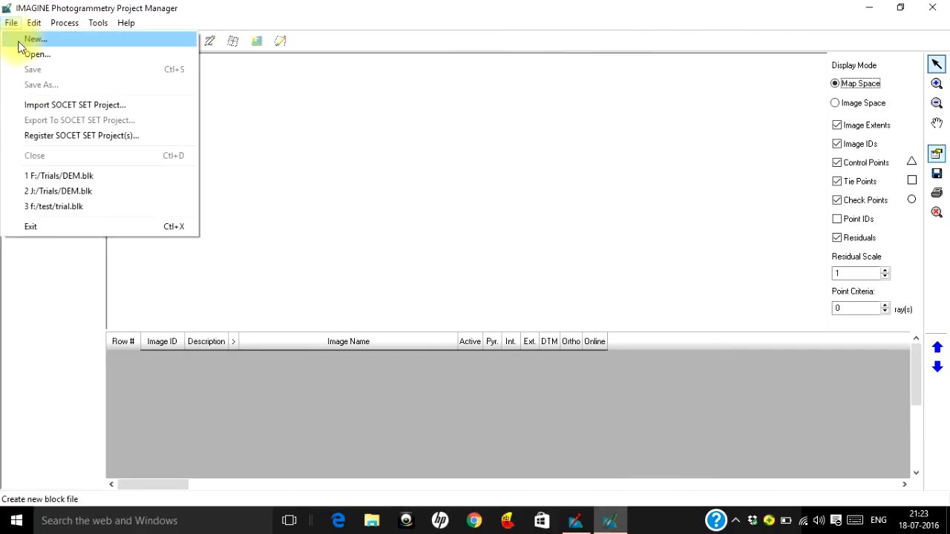
click(33, 38)
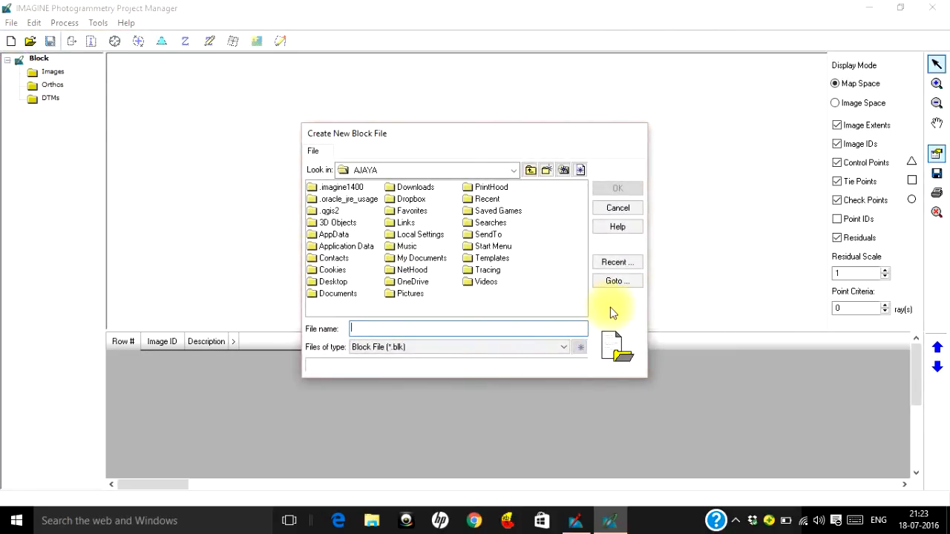
click(616, 261)
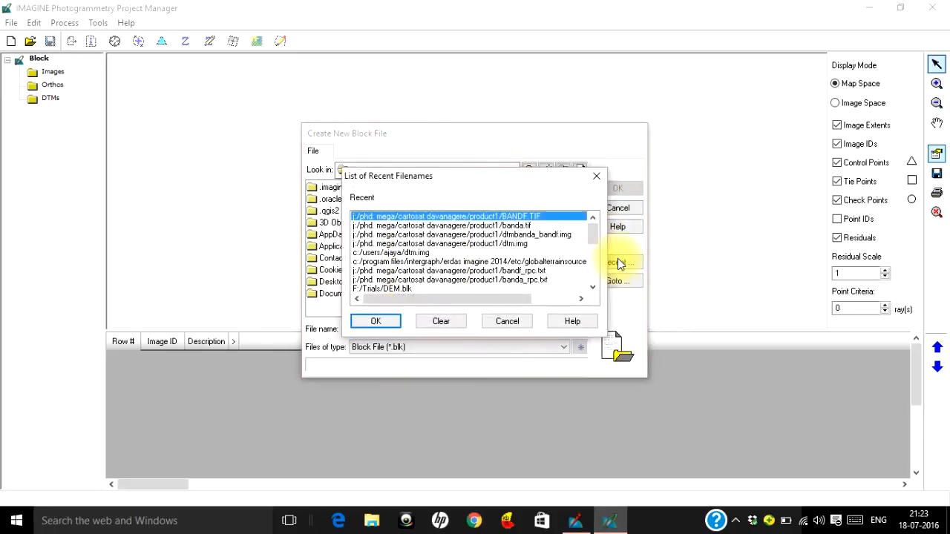
click(392, 321)
click(591, 318)
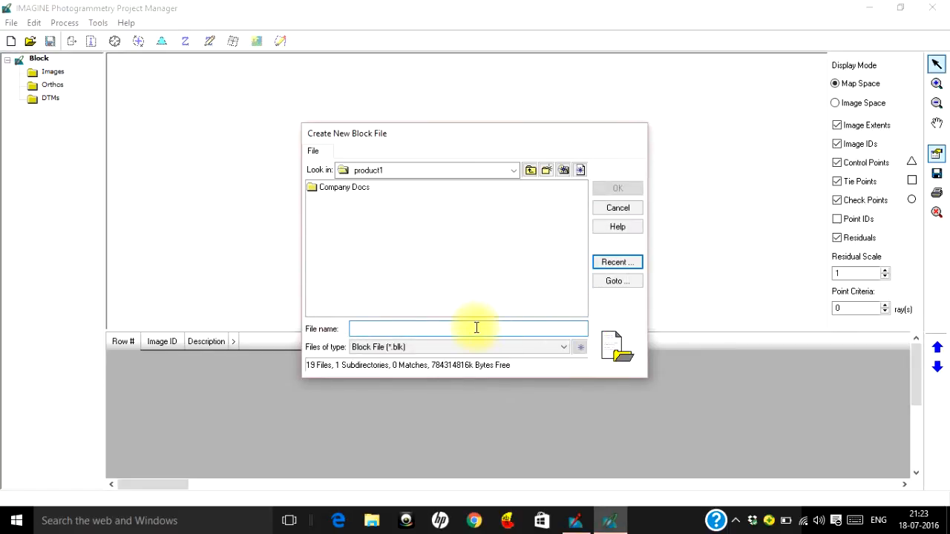
text(DEM)
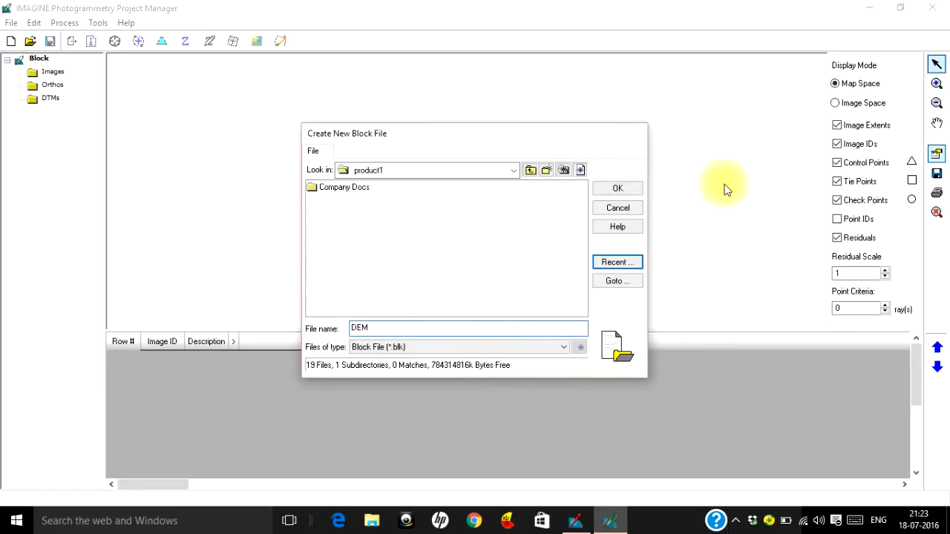
click(618, 189)
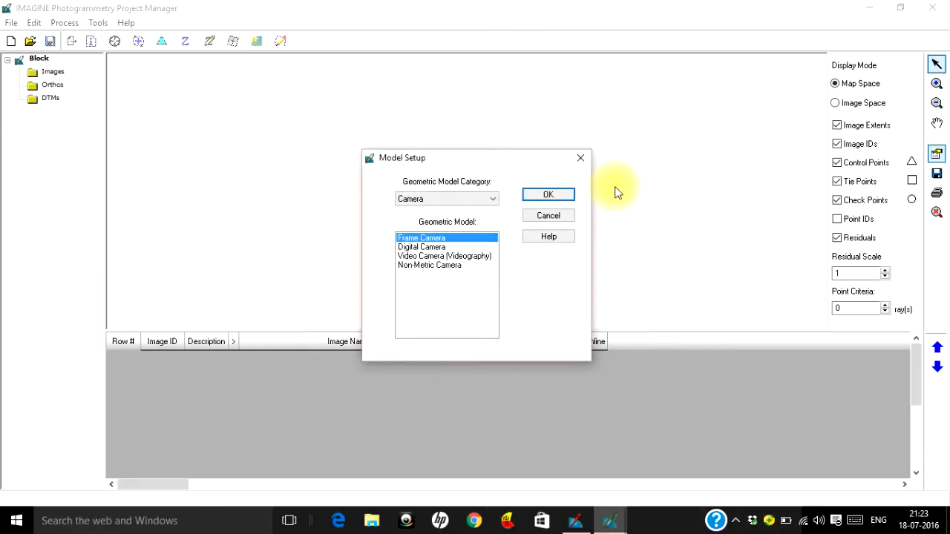
- Set the block's geometric model to Rational Functions, CARTOSAT RPC, and accept the Geographic (Lat/Lon) WGS 84 reference system in degrees
click(473, 200)
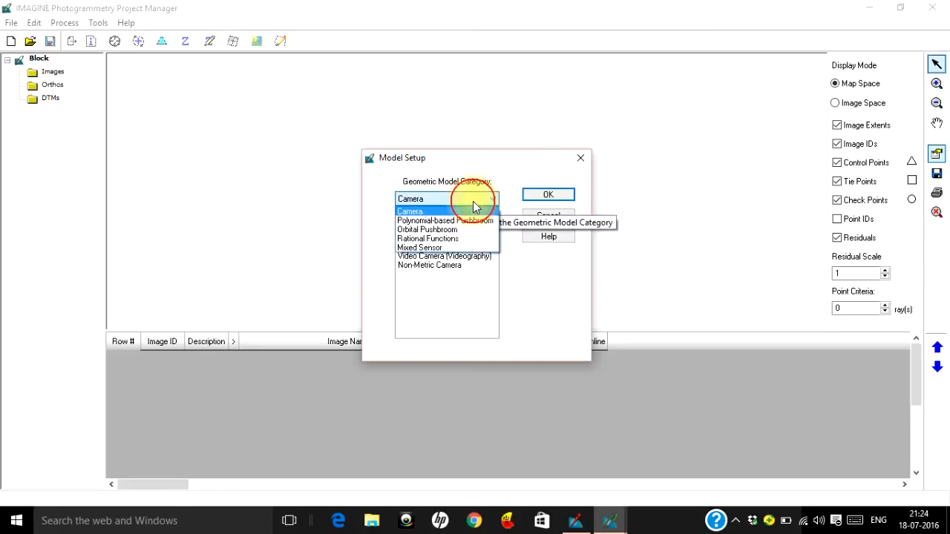
click(444, 239)
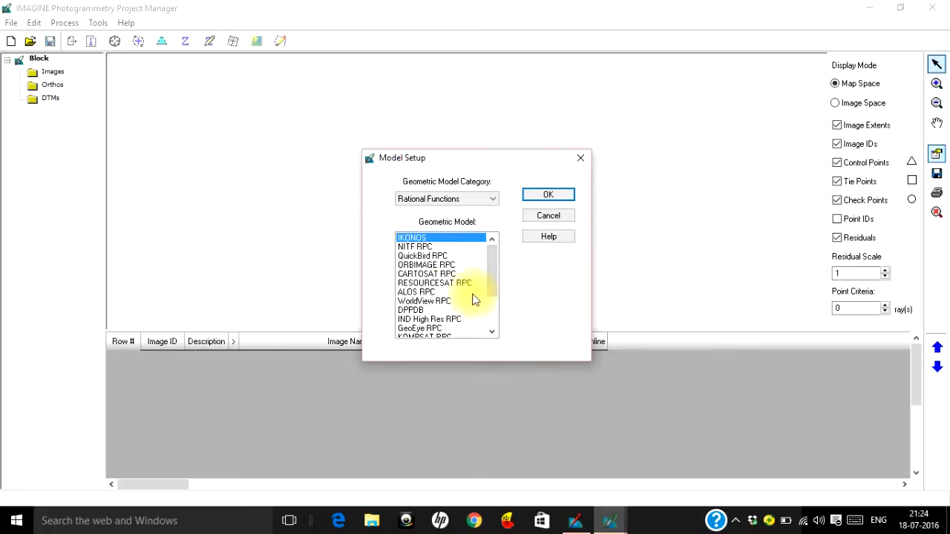
click(438, 275)
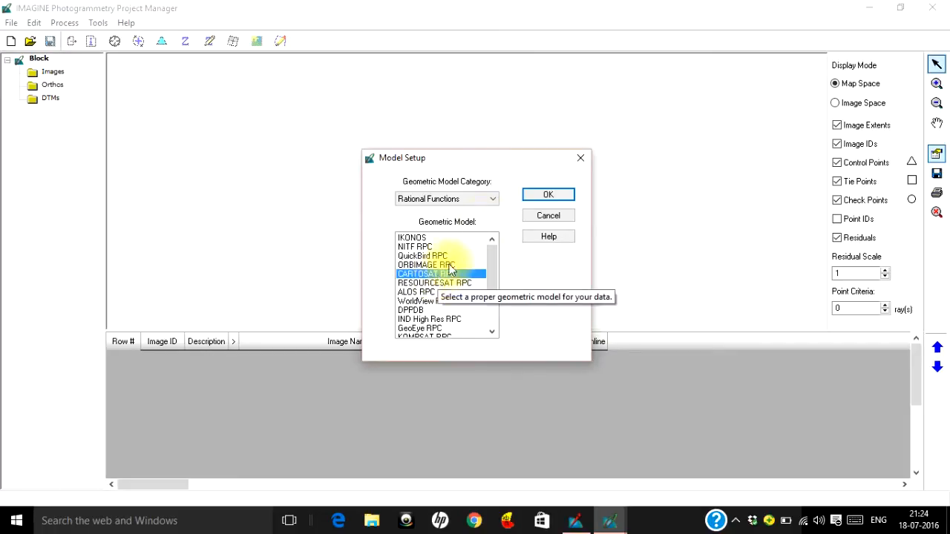
click(534, 195)
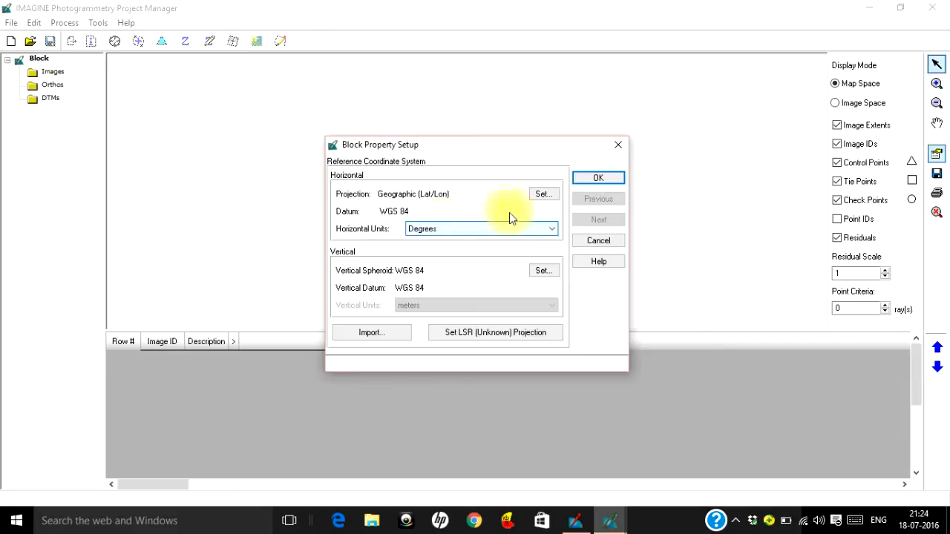
click(598, 179)
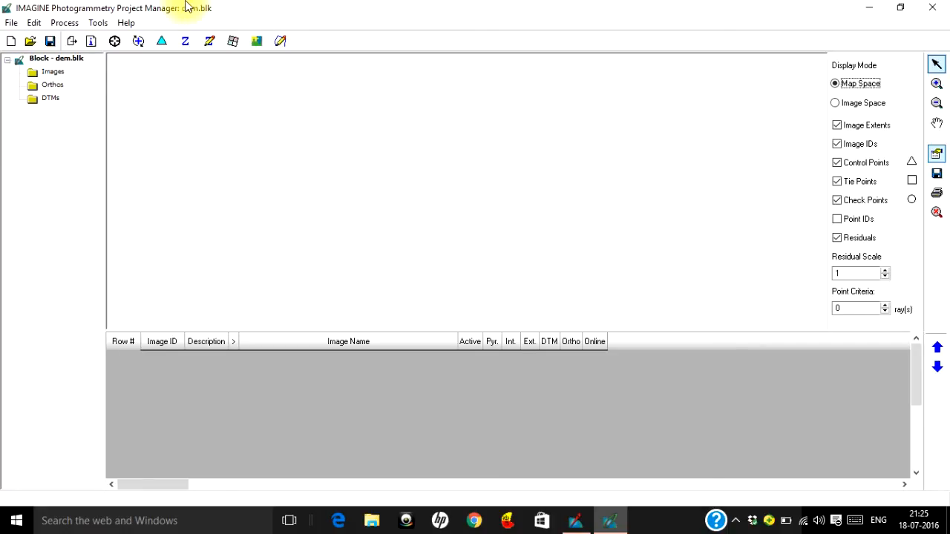
- Add the BANDA.TIF and BANDF.TIF images from the recently used product1 folder to the block as frames
click(35, 25)
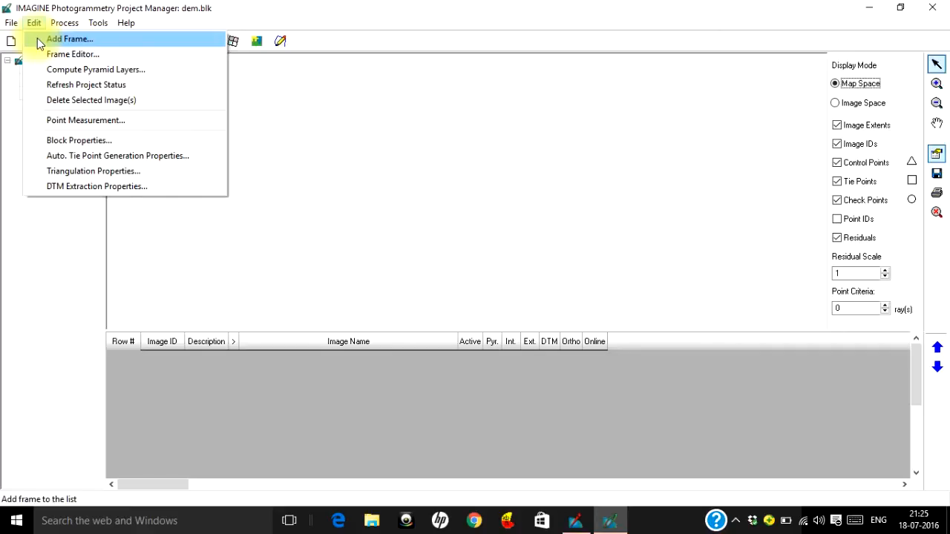
click(152, 224)
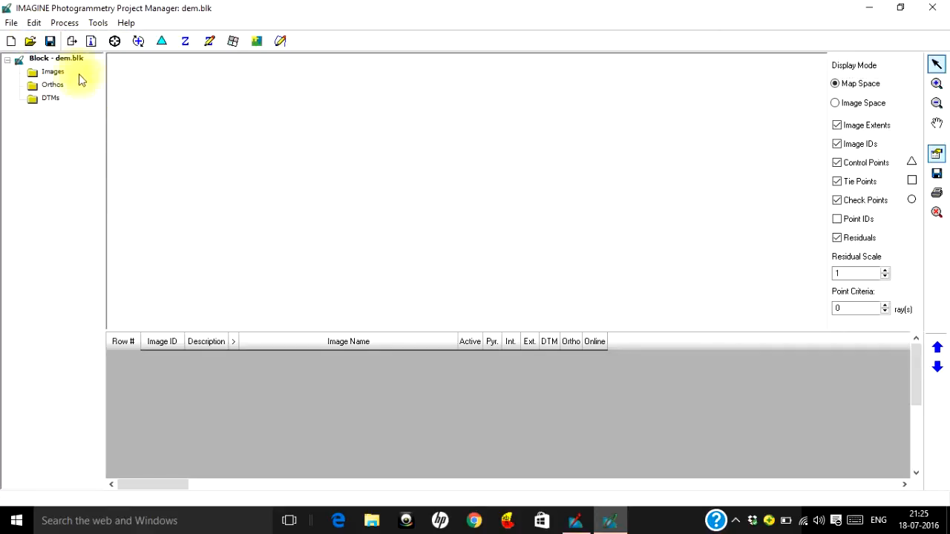
click(71, 41)
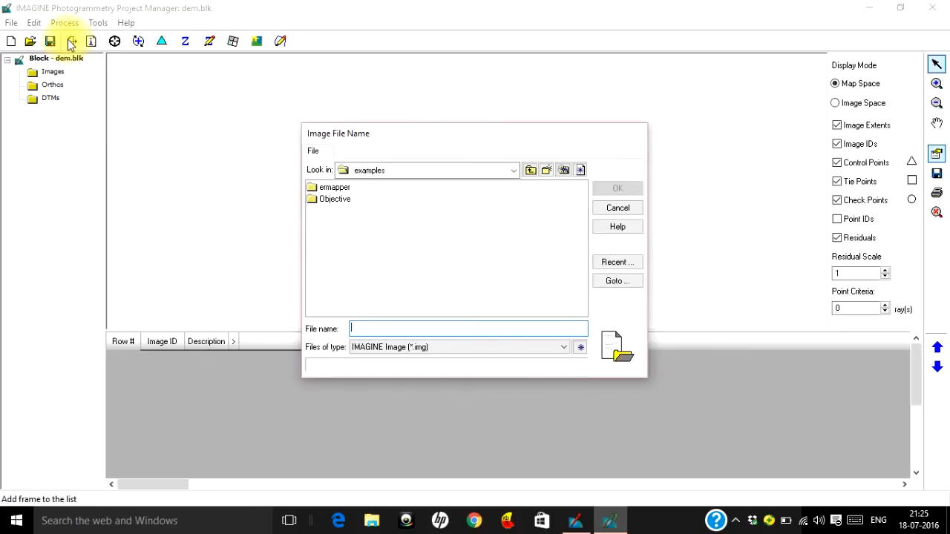
click(629, 262)
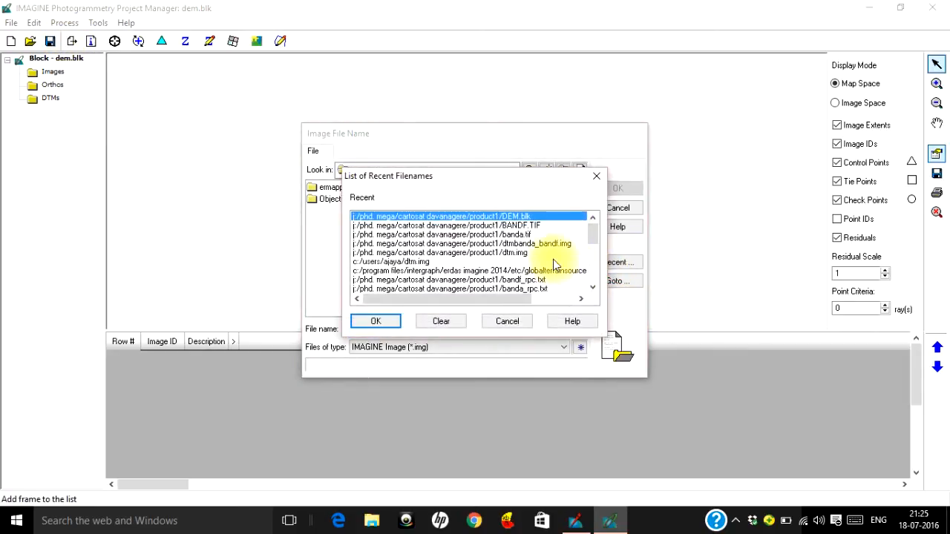
click(592, 288)
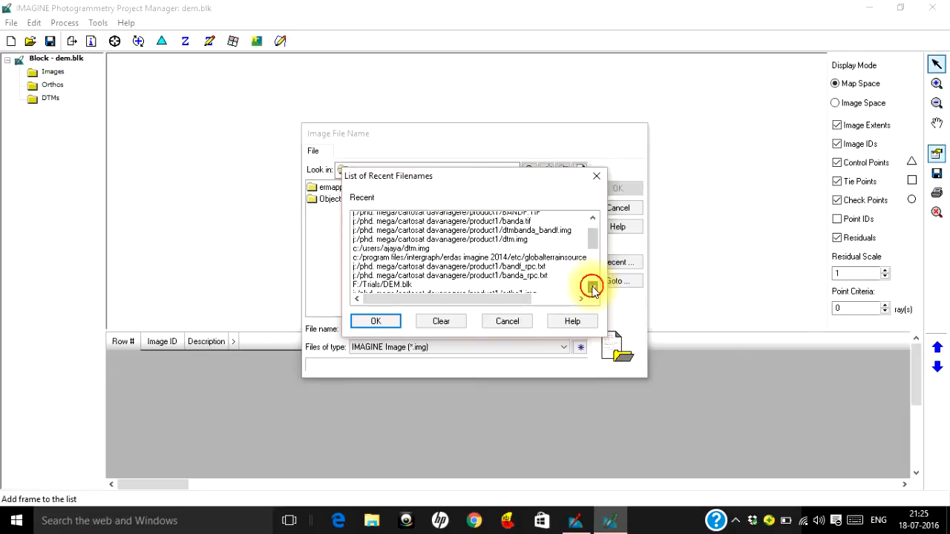
click(592, 288)
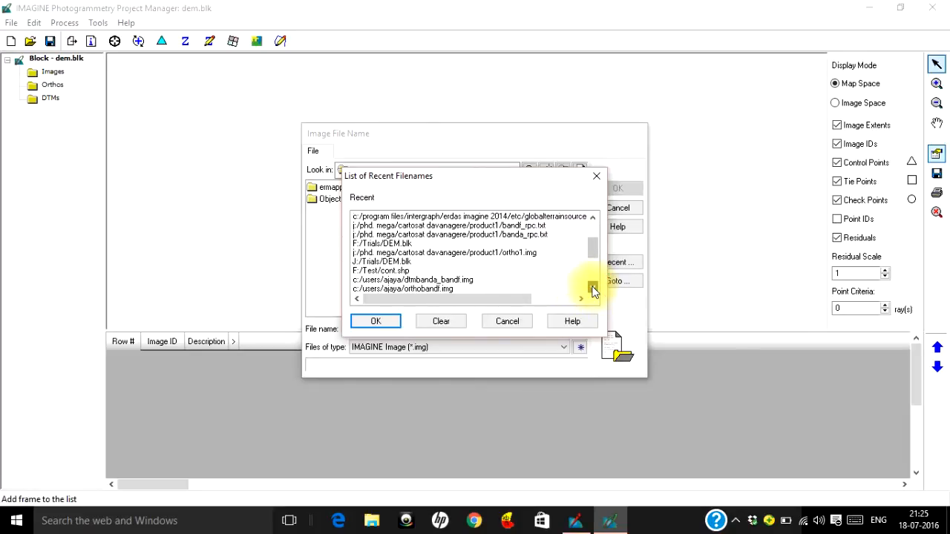
drag(597, 254, 597, 233)
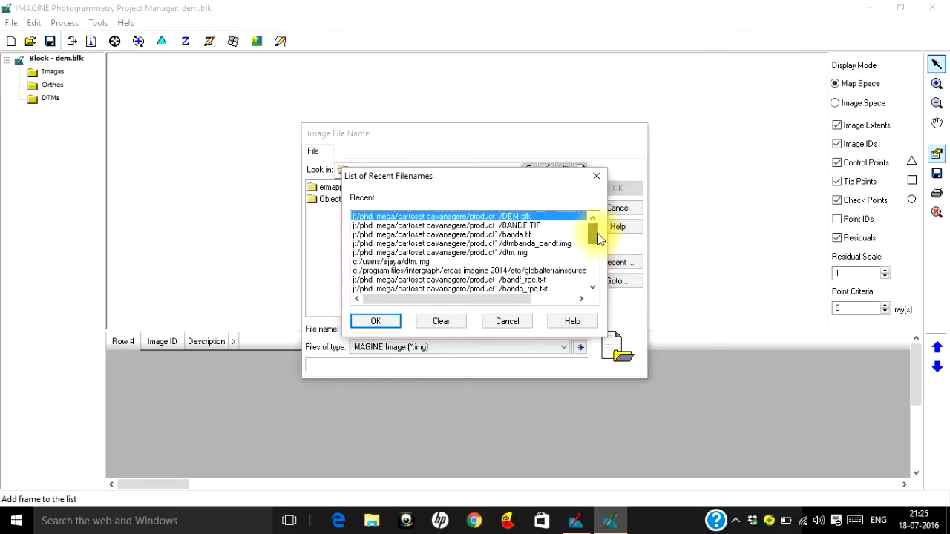
click(540, 225)
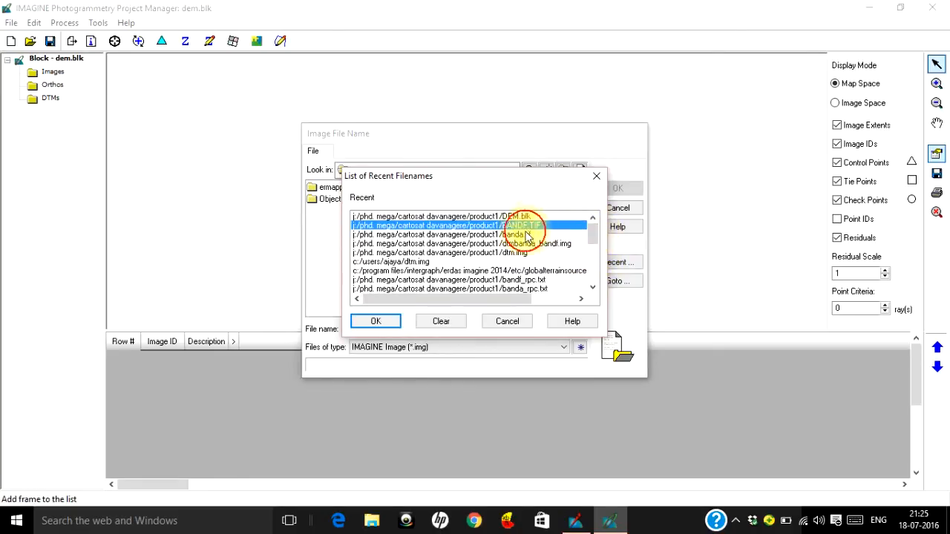
click(376, 321)
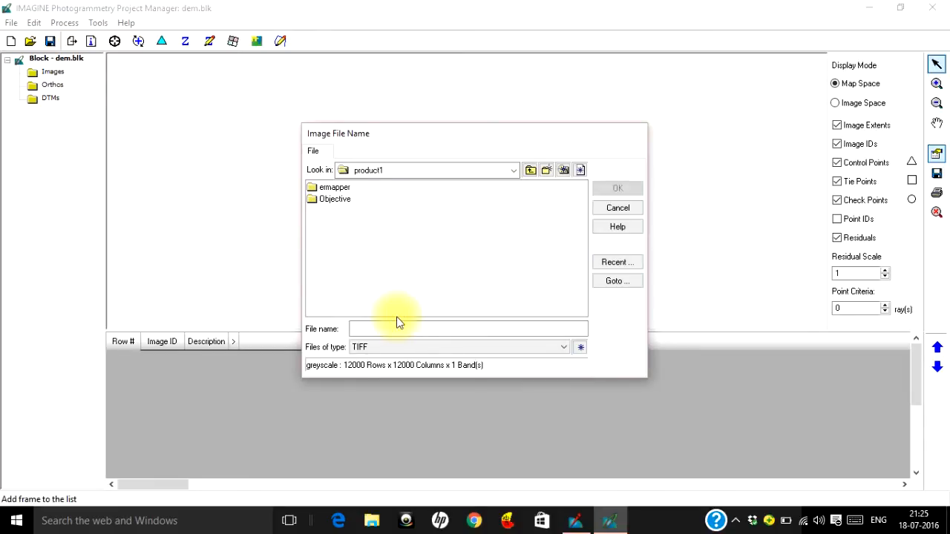
click(339, 213)
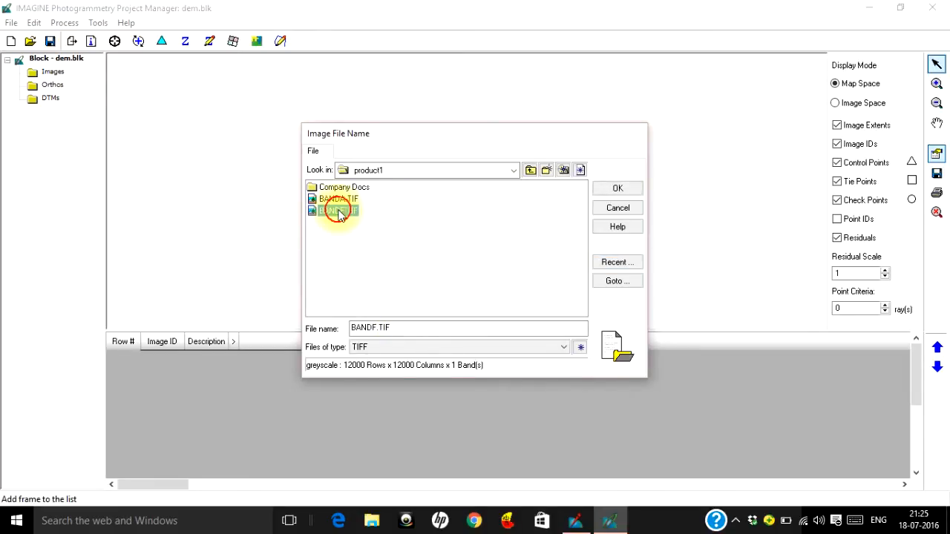
shift+click(339, 200)
click(617, 191)
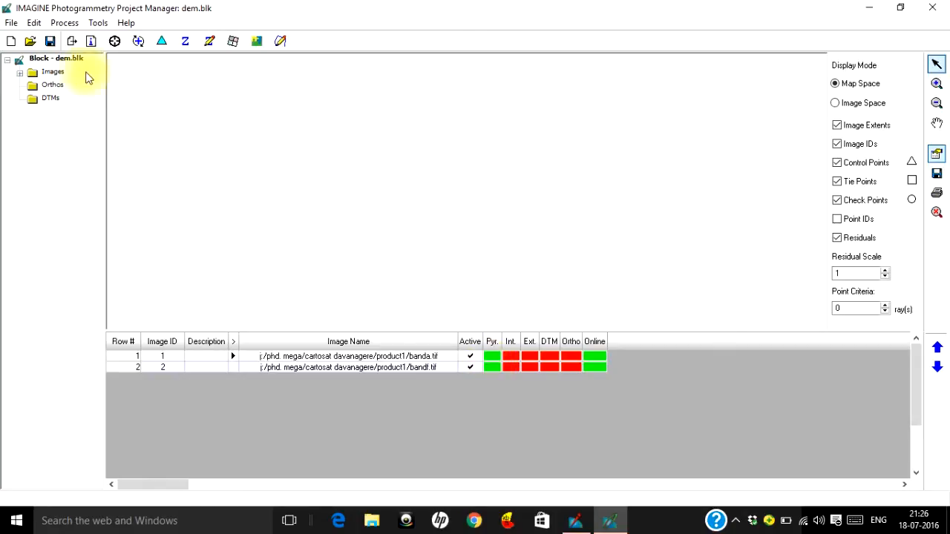
click(34, 25)
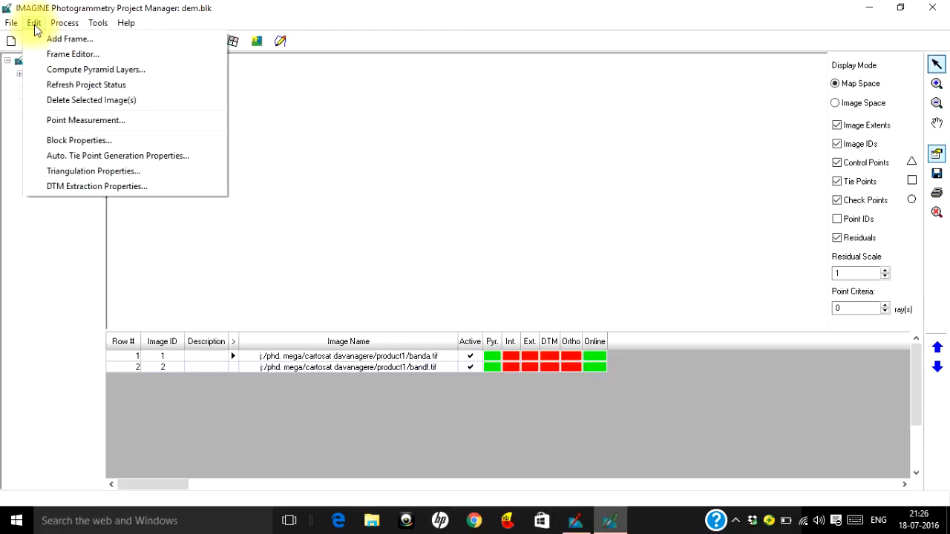
click(43, 72)
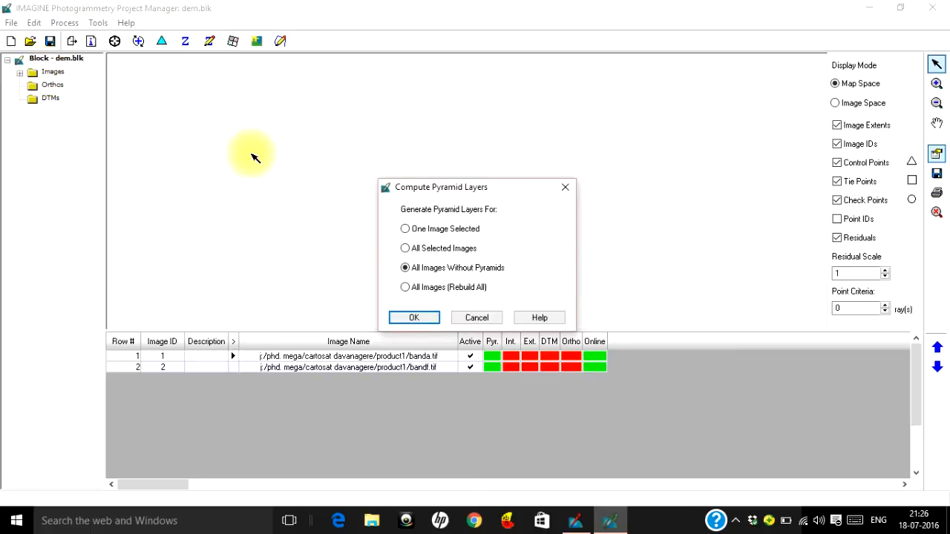
click(454, 272)
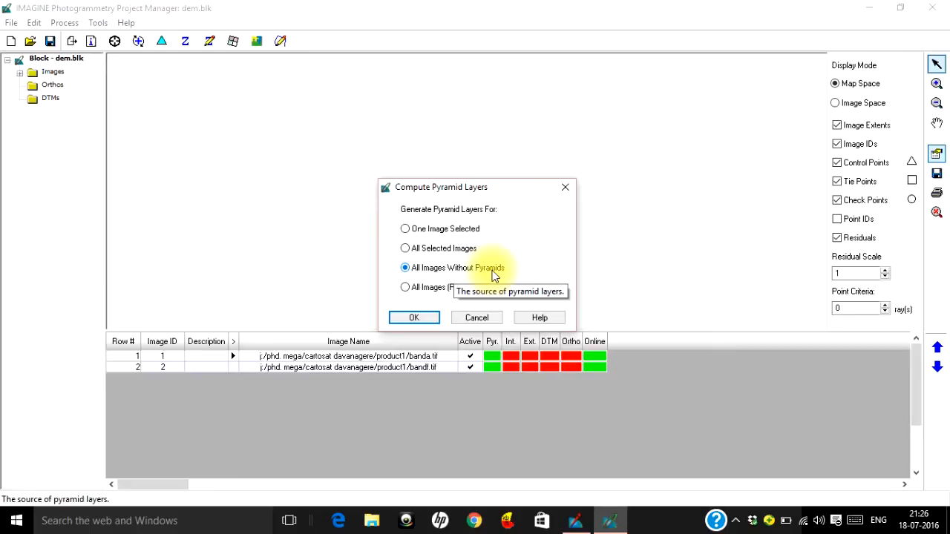
click(475, 318)
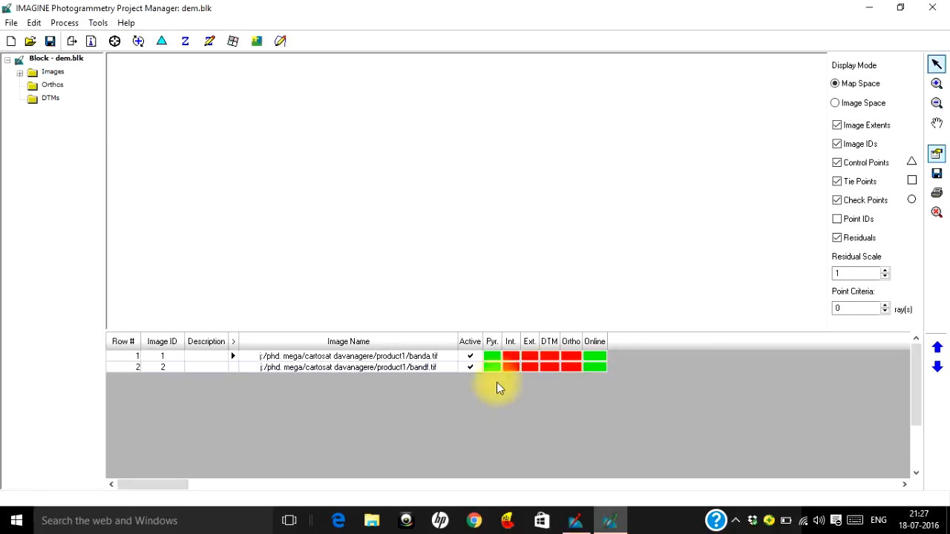
- Set the RPC coefficients of banda.tif to BANDA_RPC.TXT from the product1 folder and accept its frame settings
click(511, 362)
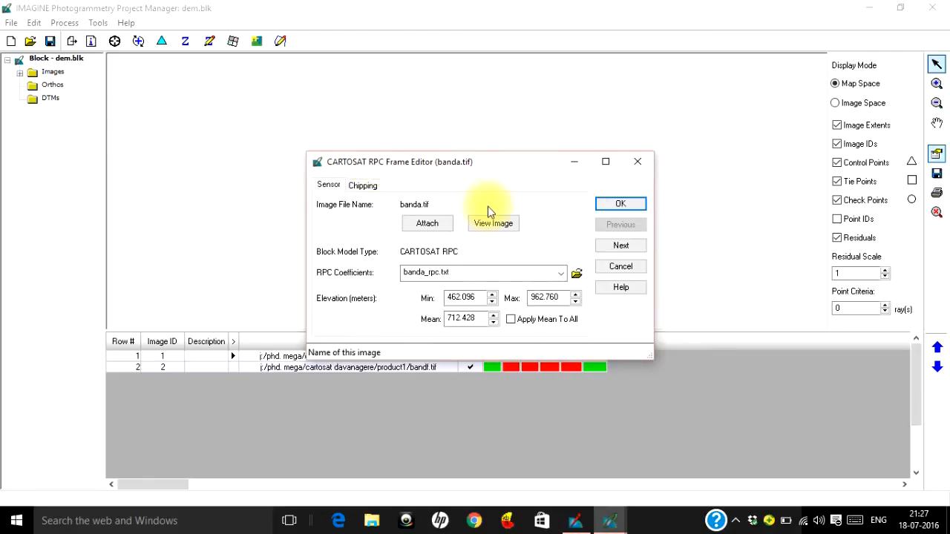
click(577, 275)
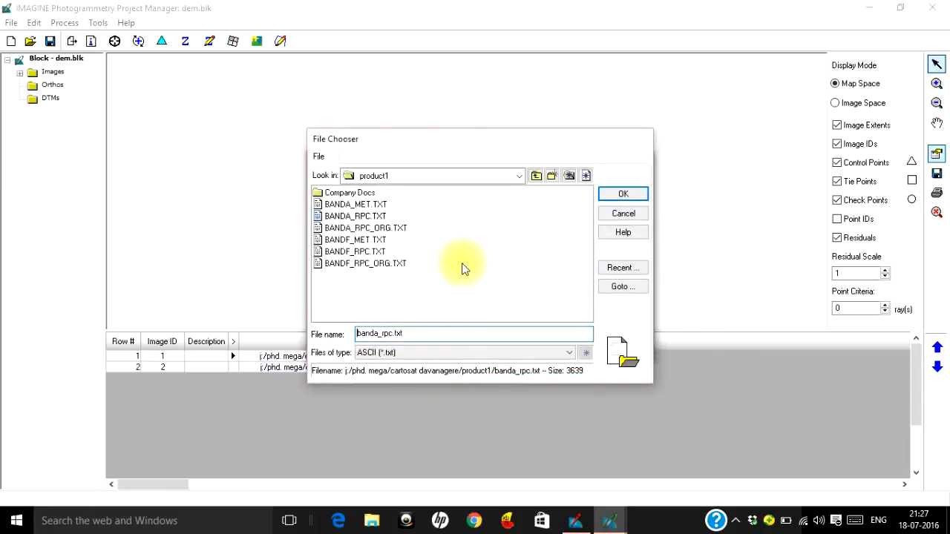
click(370, 216)
click(620, 193)
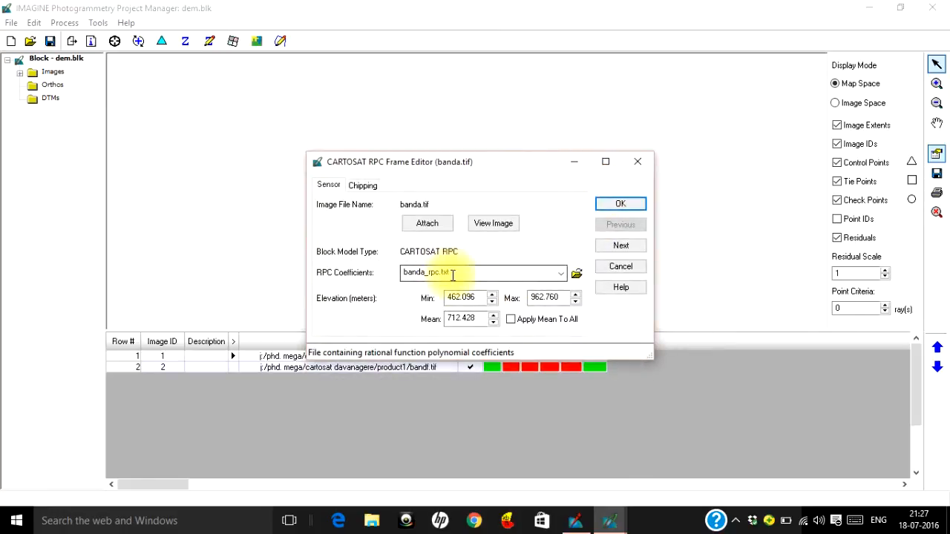
click(617, 205)
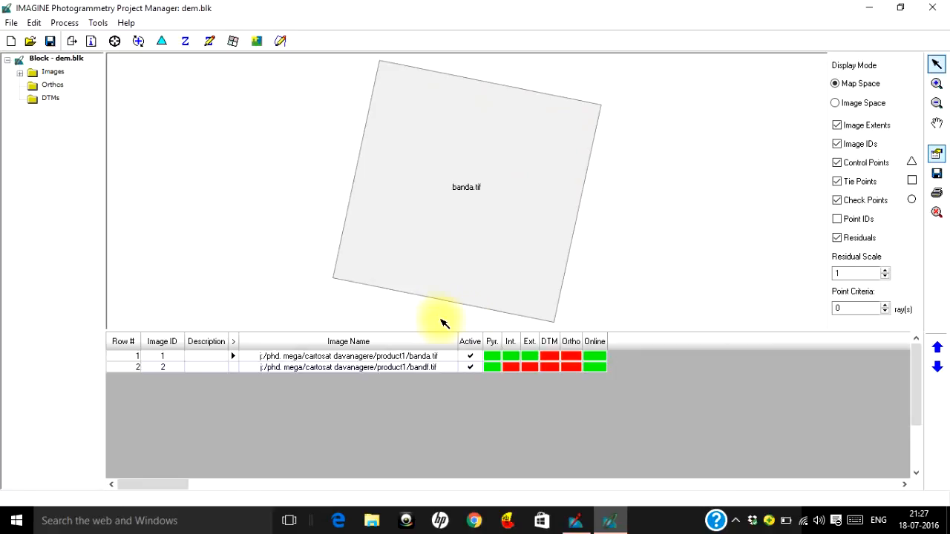
- Set the RPC coefficients of bandf.tif to BANDF_RPC.TXT, accept its frame settings and save the block
click(514, 370)
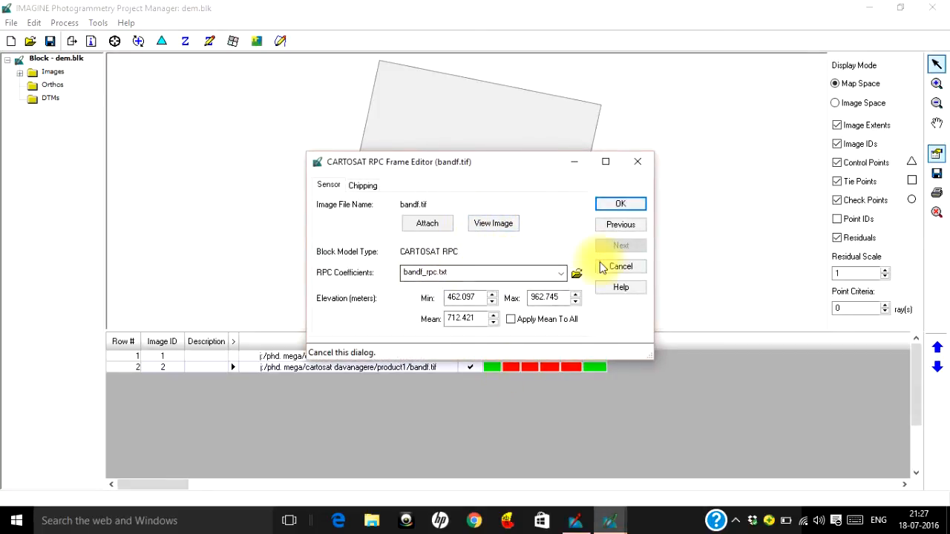
click(576, 274)
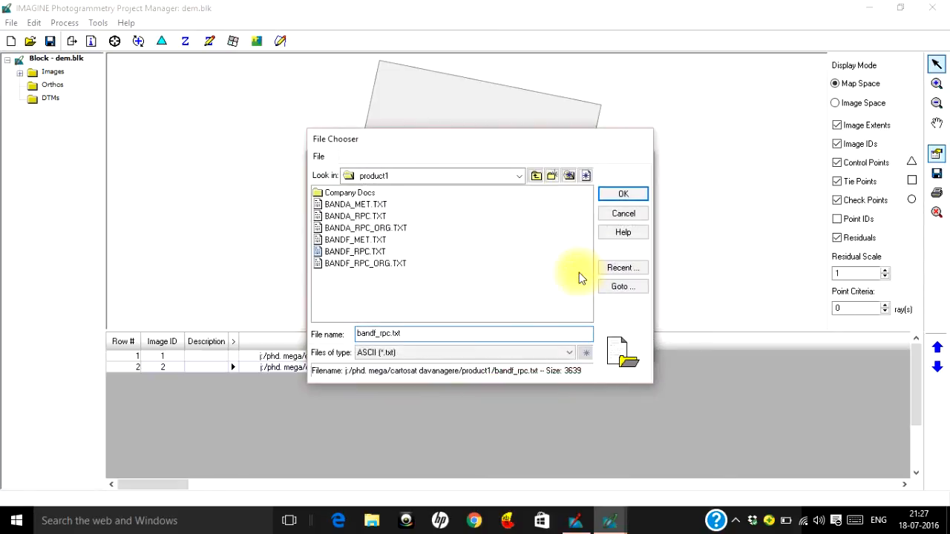
click(386, 253)
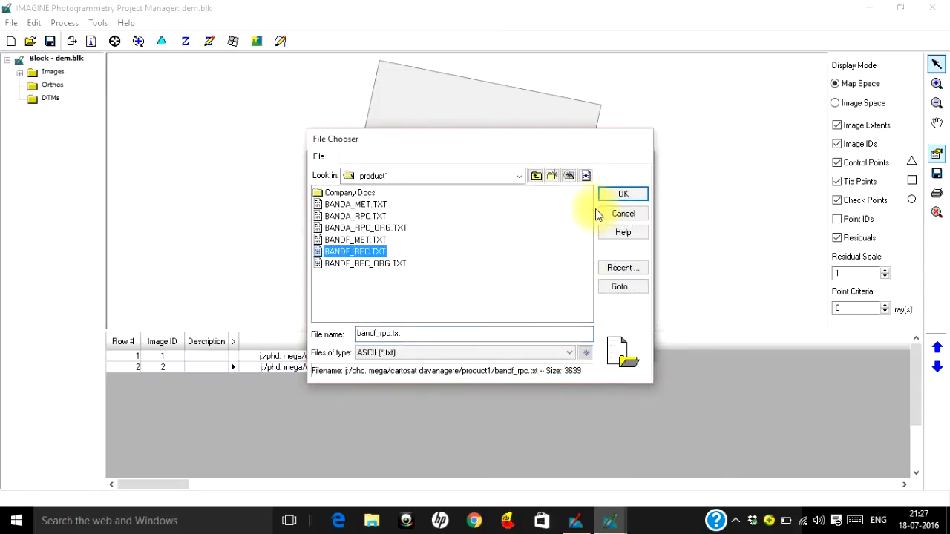
click(611, 195)
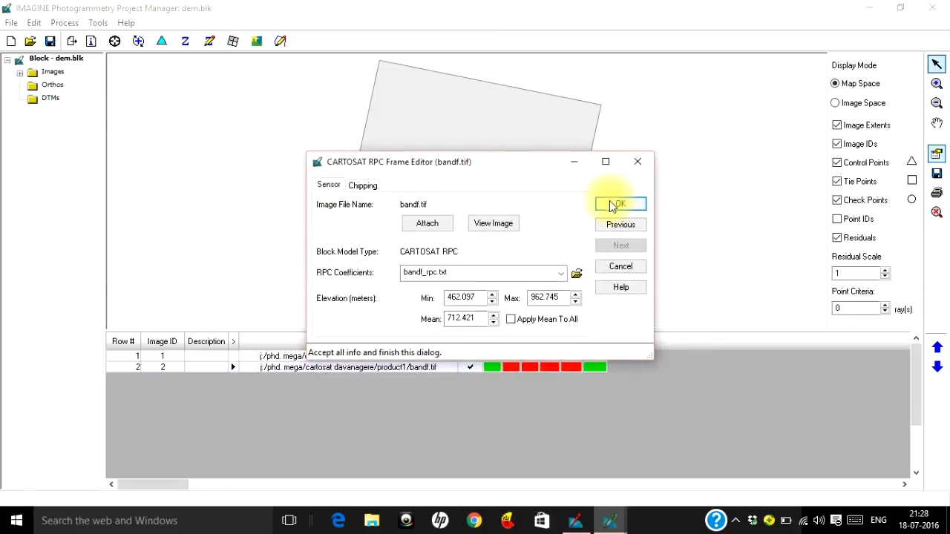
click(610, 204)
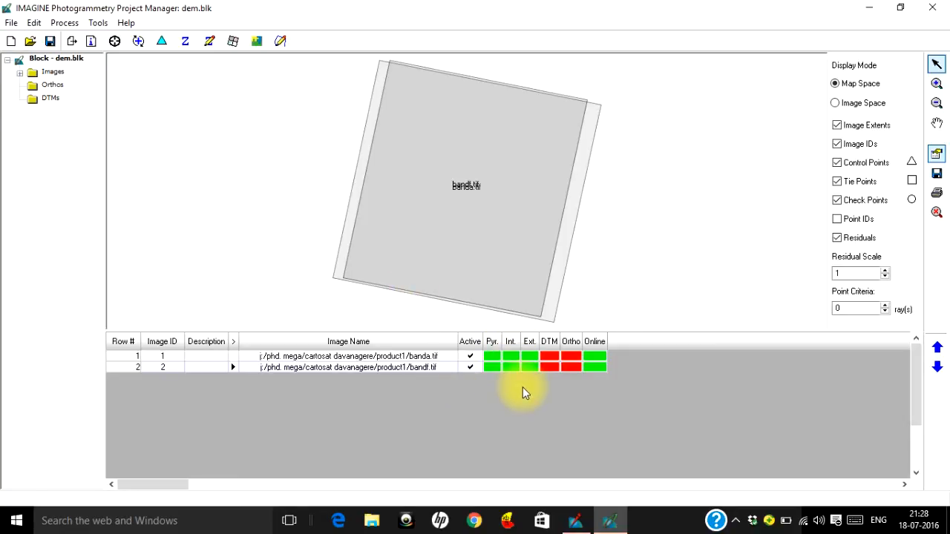
click(11, 23)
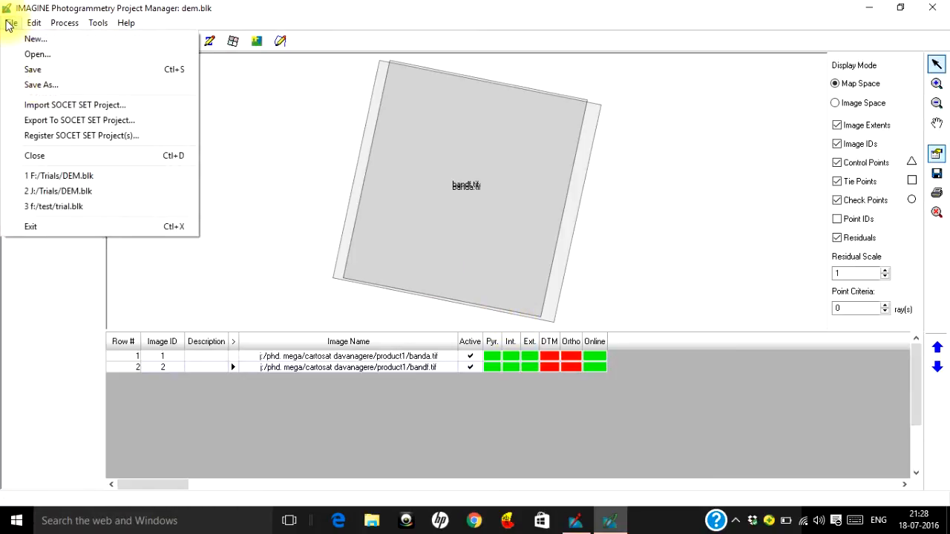
click(28, 70)
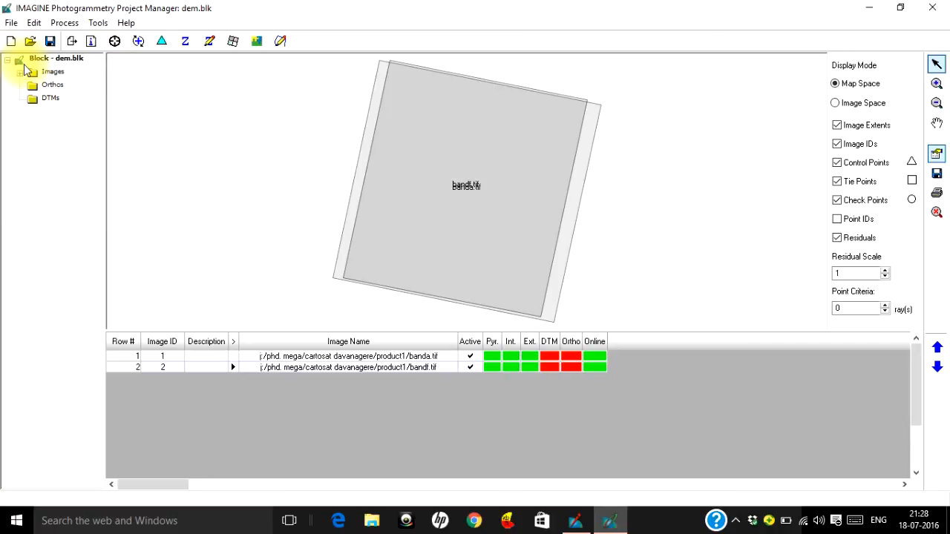
- Run automatic tie point generation on both images and review the point and pattern success rates in the summary
click(34, 23)
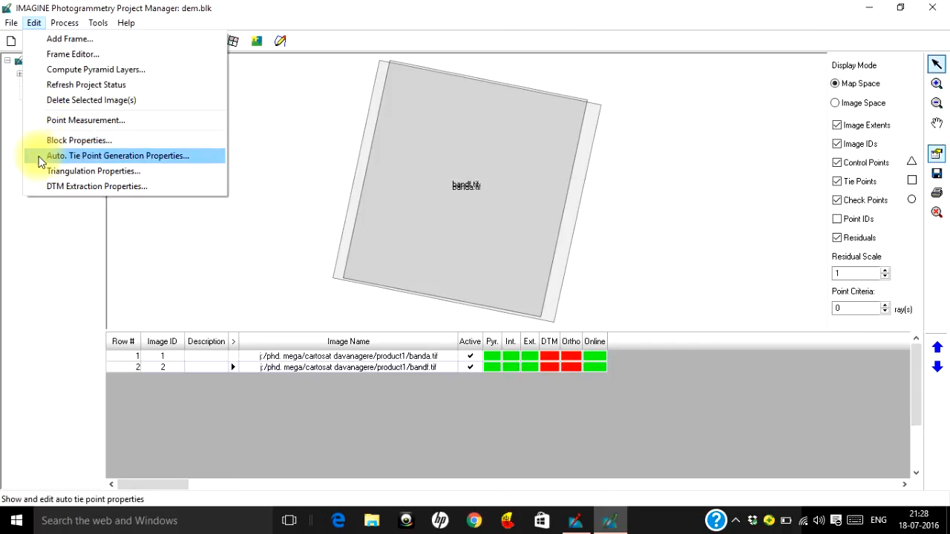
click(378, 9)
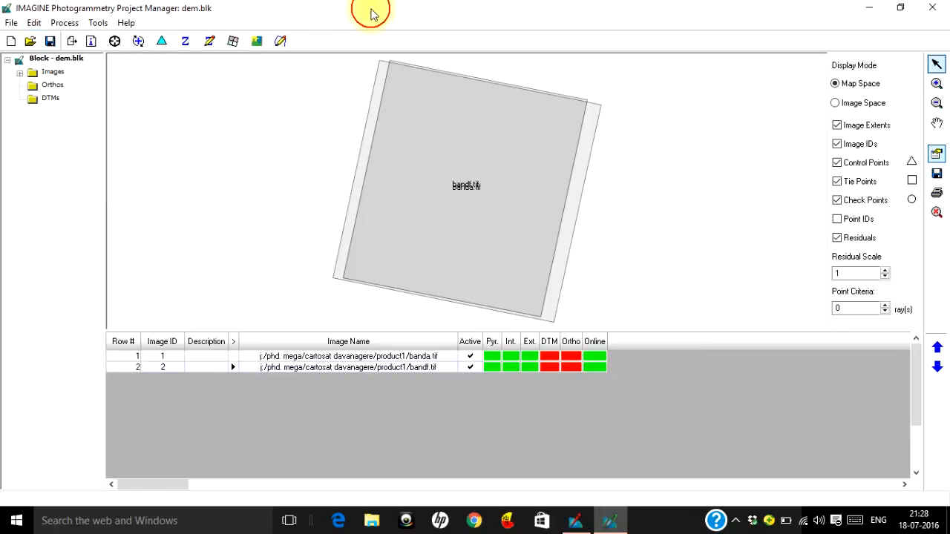
click(140, 43)
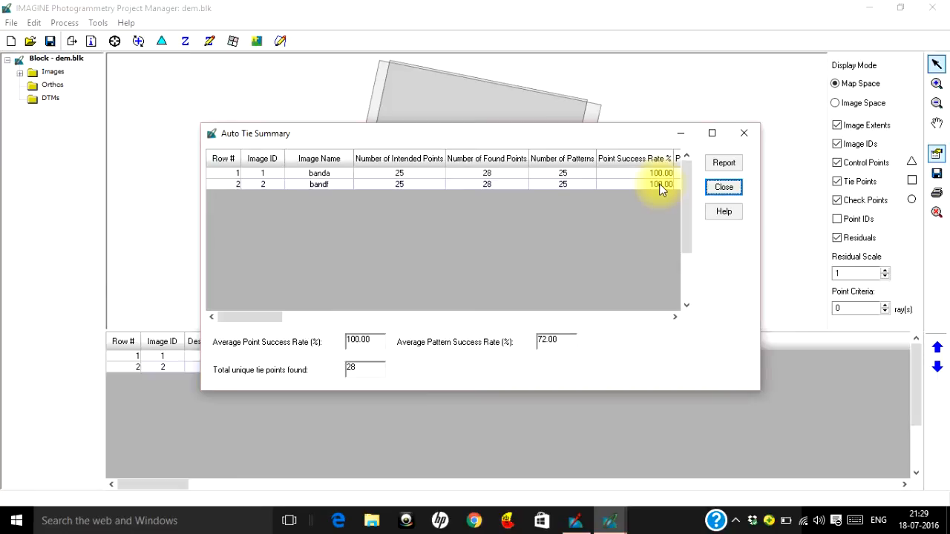
click(675, 317)
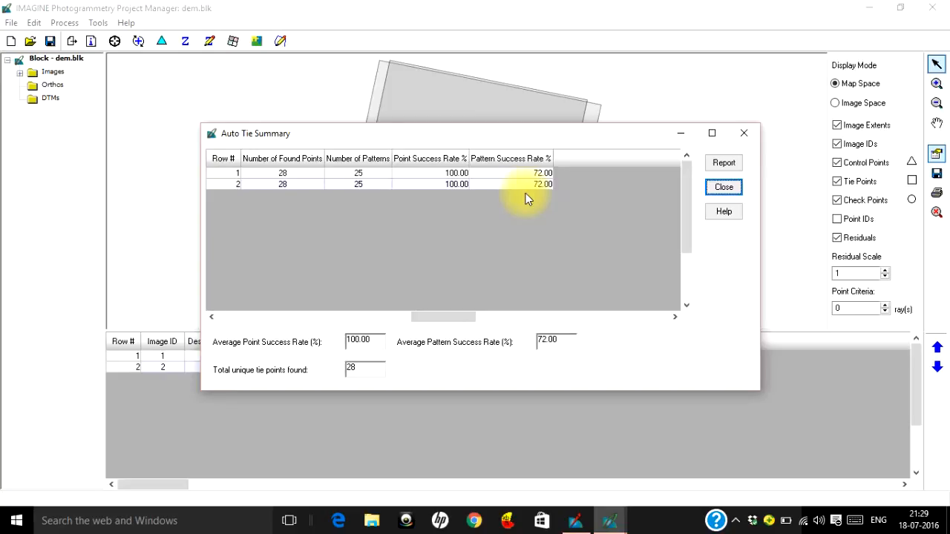
click(716, 191)
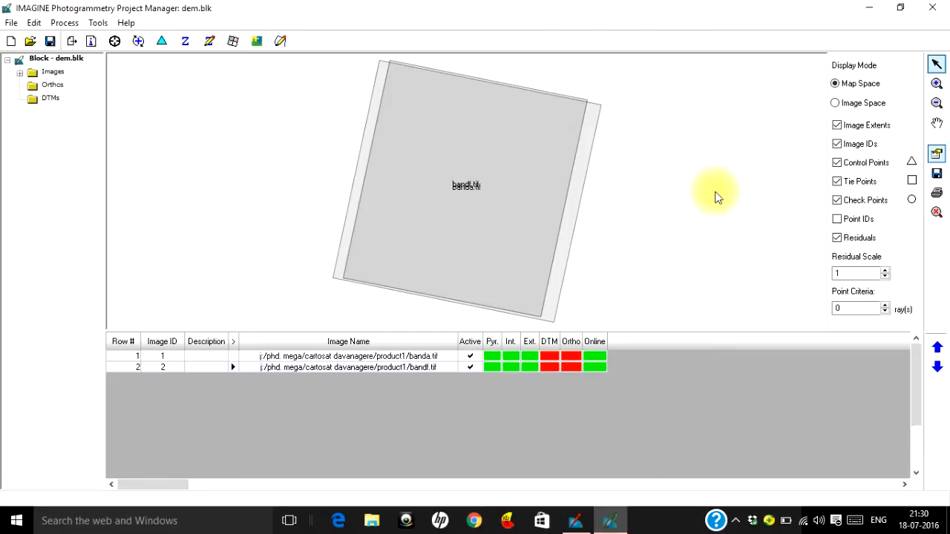
- Run the triangulation with the Block Triangulation method, accept the refinement results and save the block
click(162, 46)
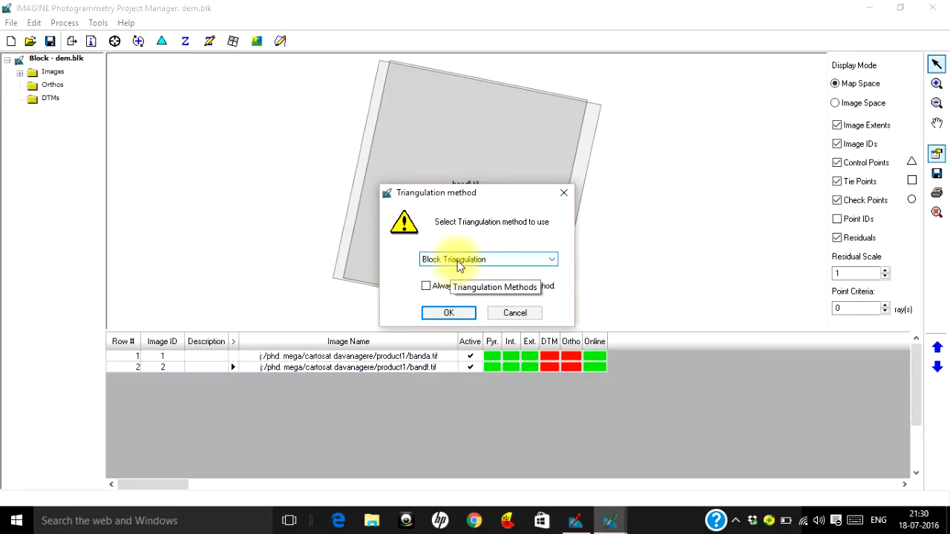
click(438, 315)
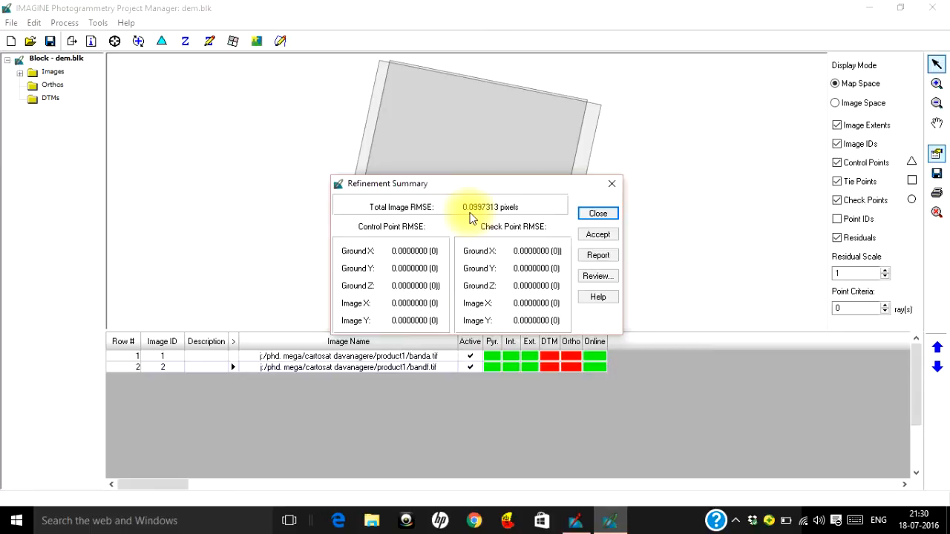
click(585, 235)
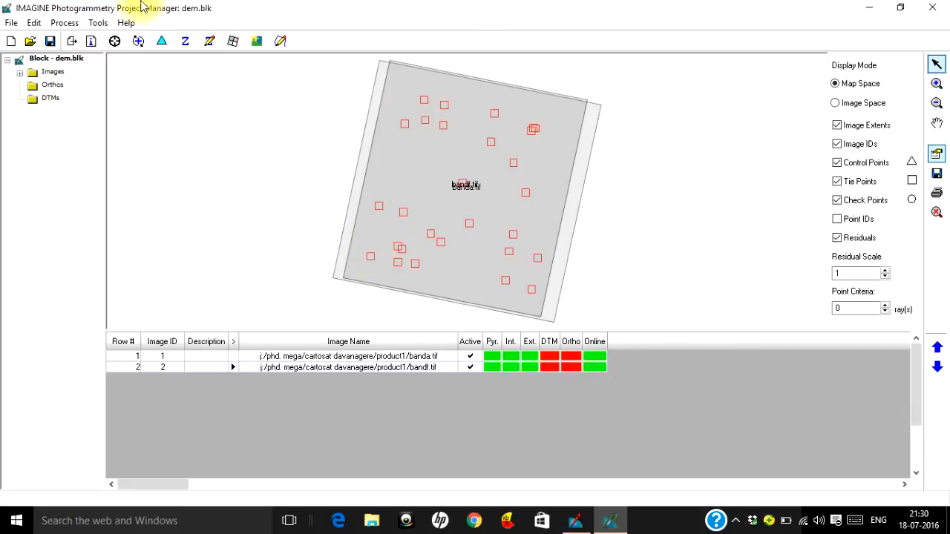
click(12, 22)
click(22, 69)
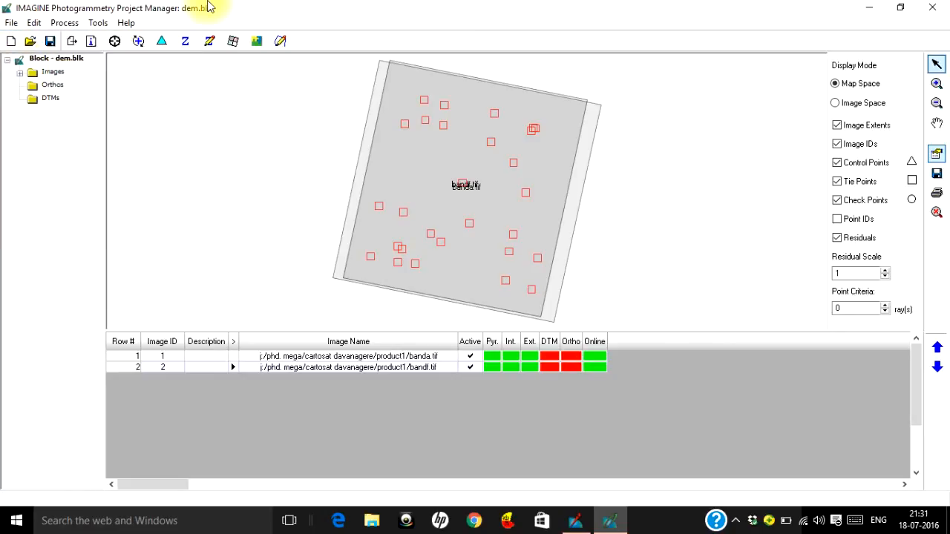
click(65, 23)
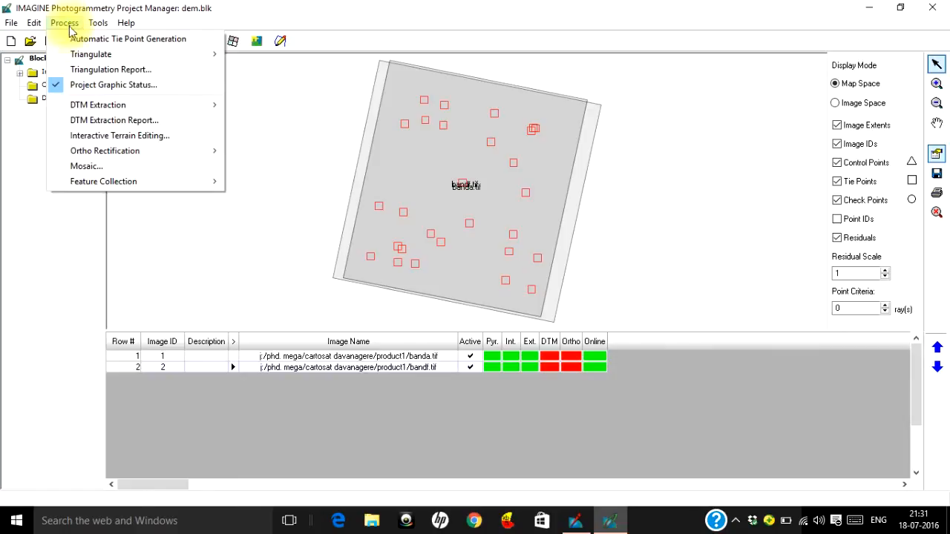
mouse_move(83, 108)
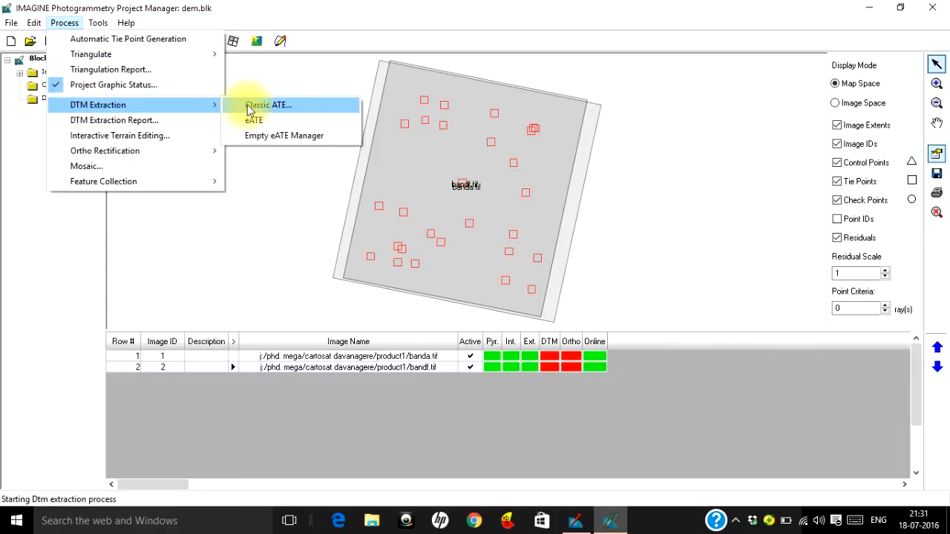
click(342, 17)
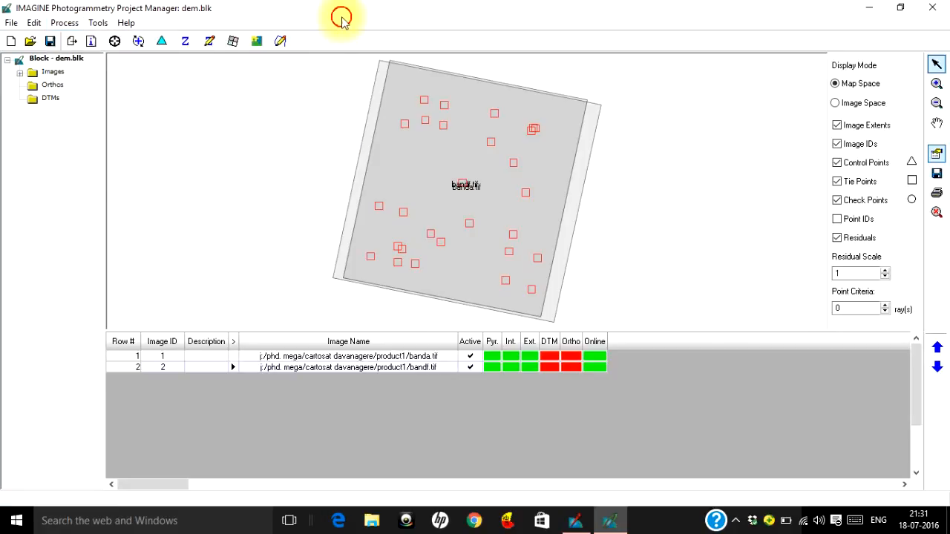
- Start DTM extraction for the block with the Classic ATE method
click(183, 48)
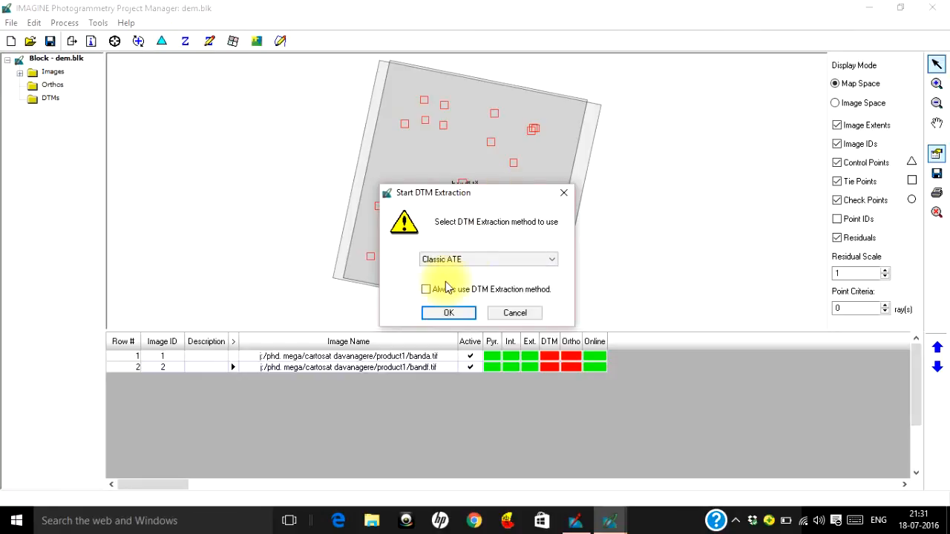
click(450, 259)
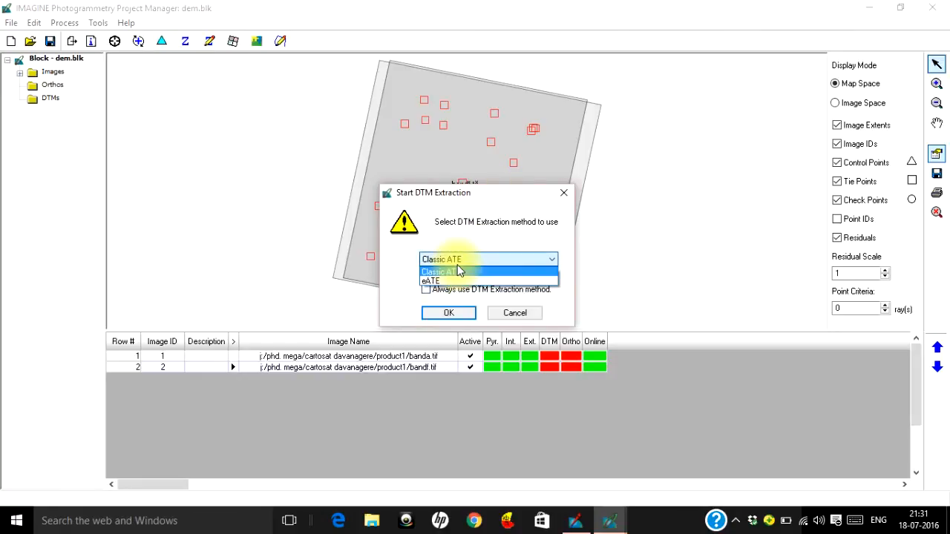
click(459, 272)
click(435, 312)
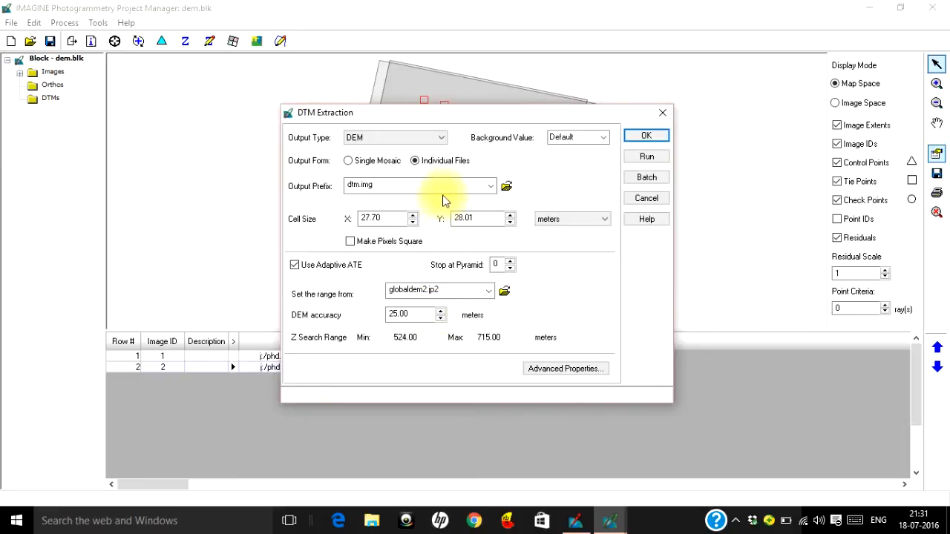
- Set the DEM output file to the recently used dtmbanda_bandf.img in the product1 folder
click(507, 186)
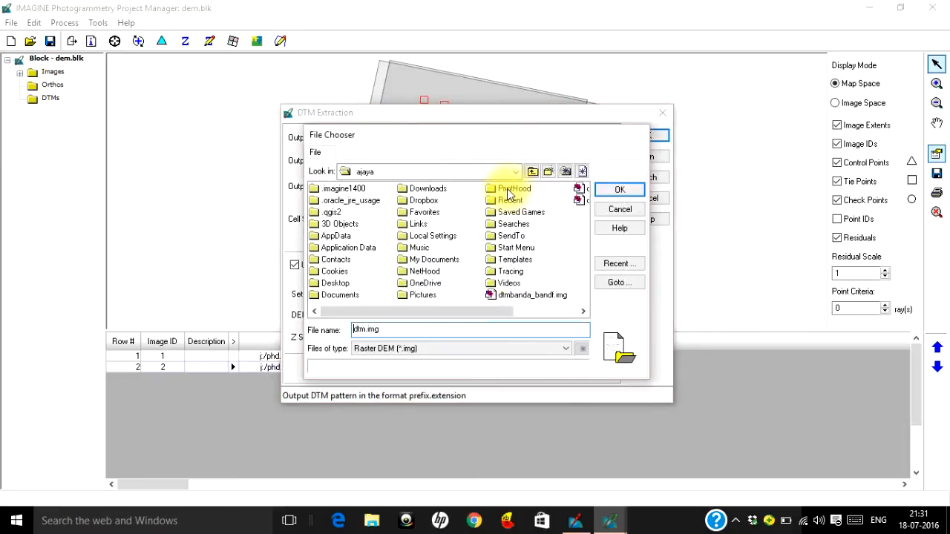
click(617, 264)
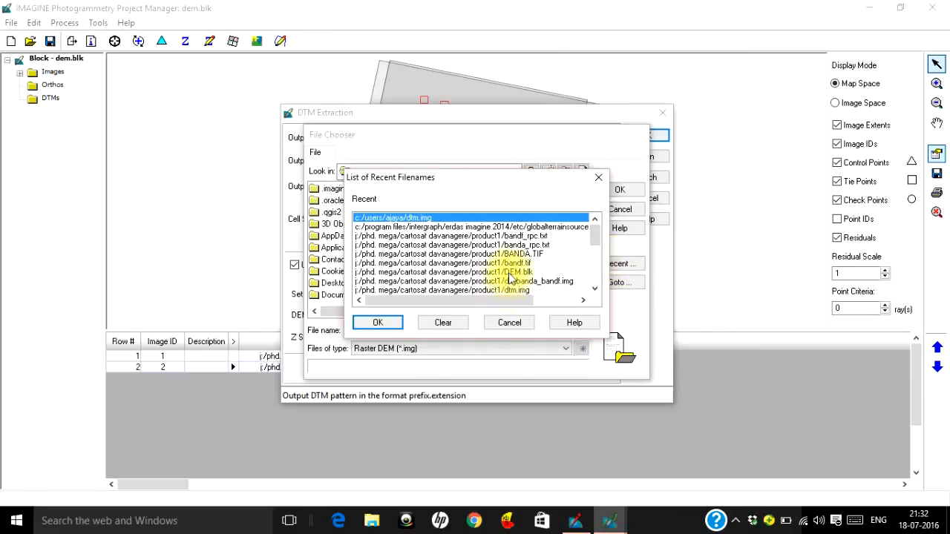
click(517, 290)
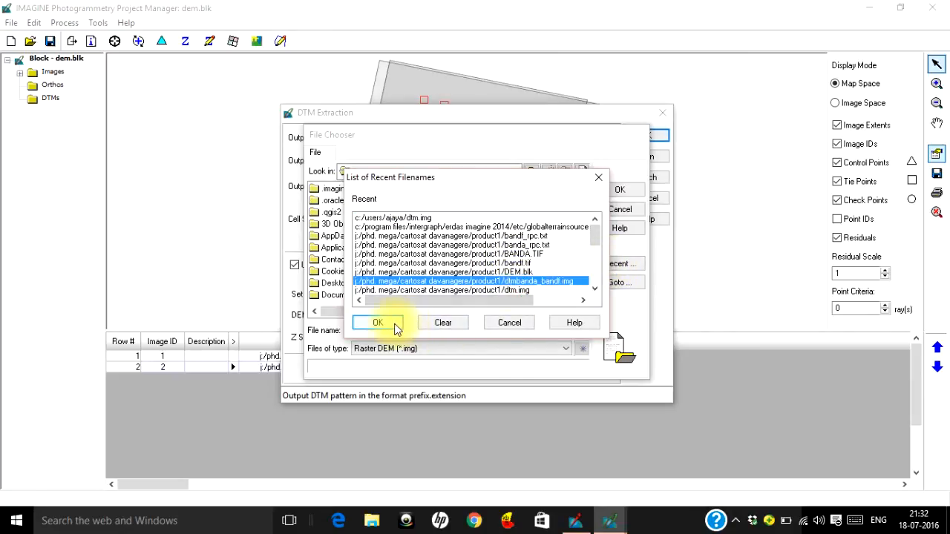
click(393, 323)
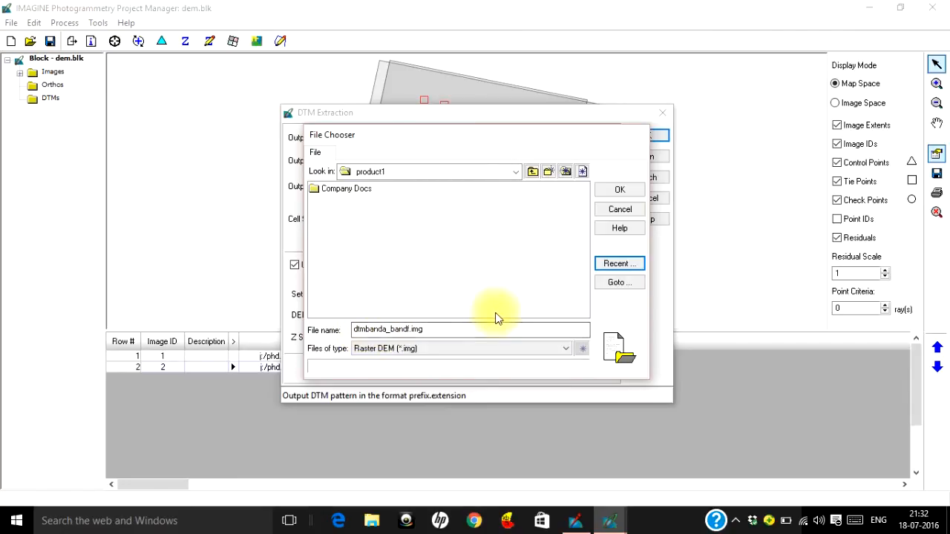
click(616, 189)
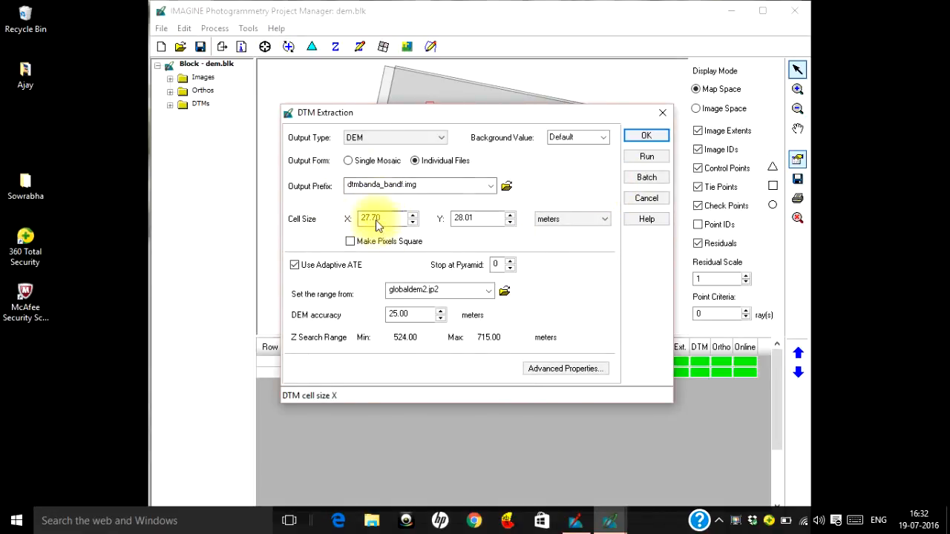
- Set the DTM cell size to 10 meters in both X and Y and run the extraction
click(376, 220)
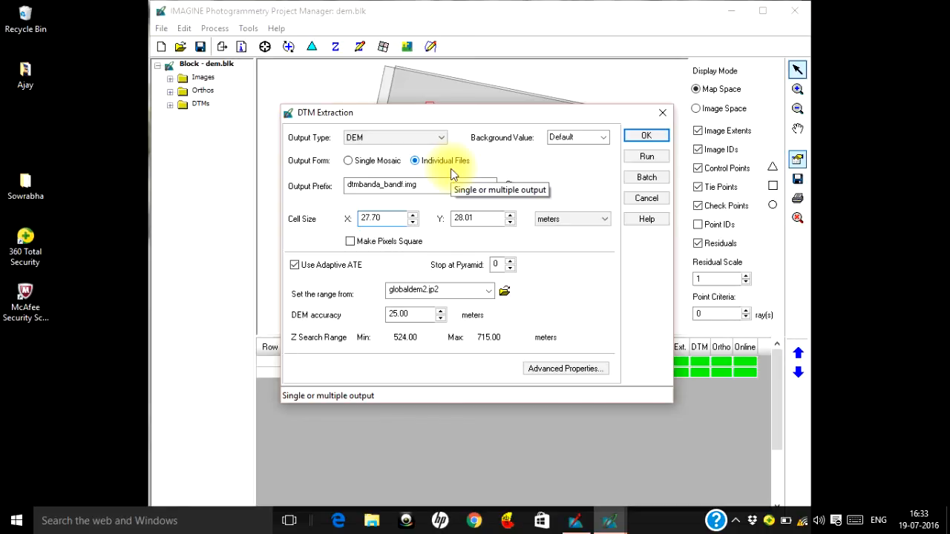
click(393, 220)
drag(393, 220, 356, 220)
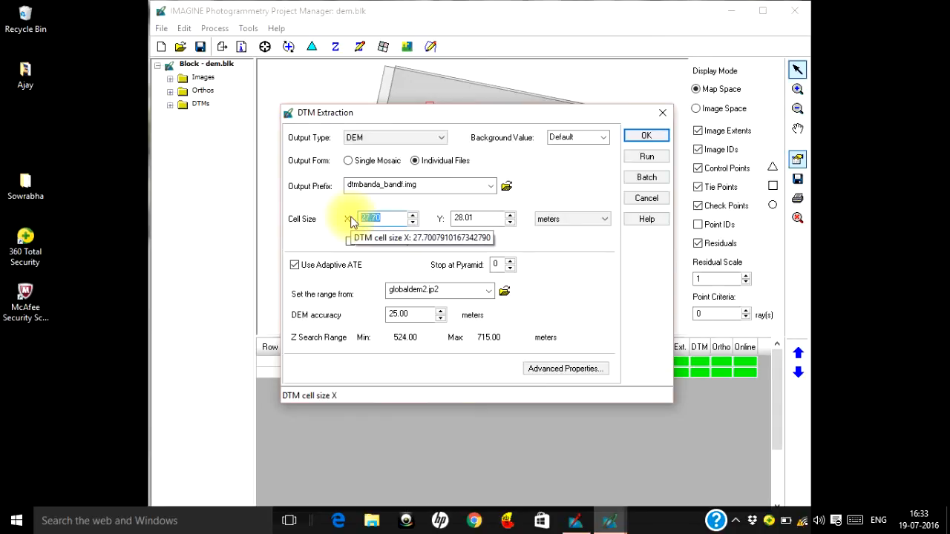
text(10)
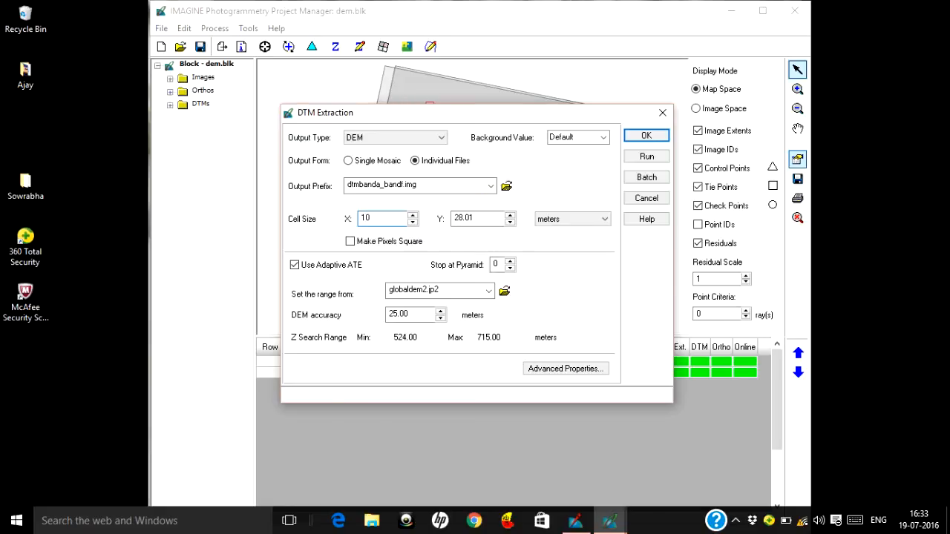
double_click(488, 217)
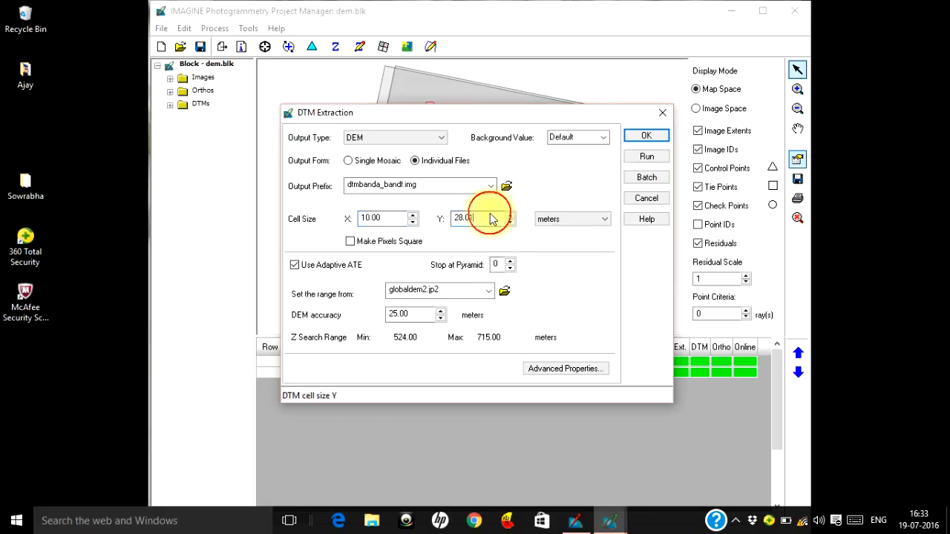
text(10)
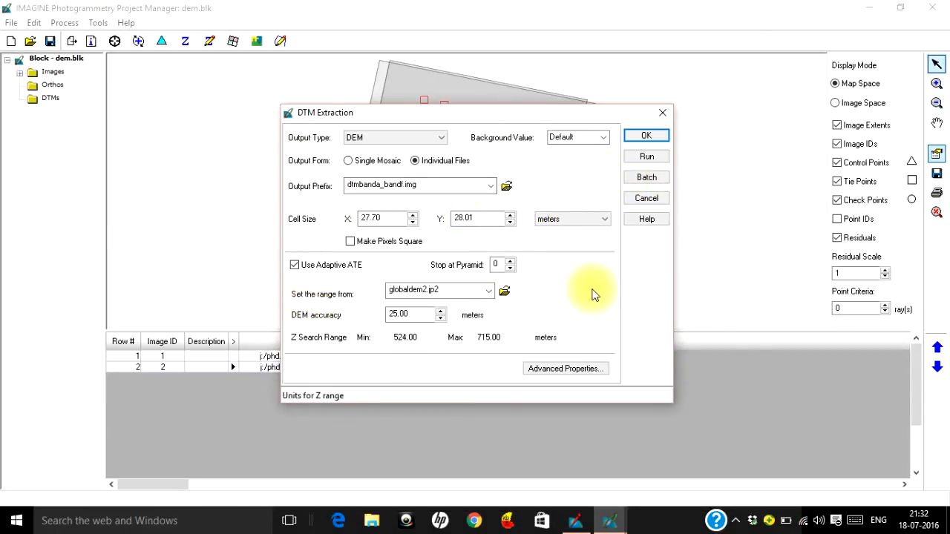
click(644, 163)
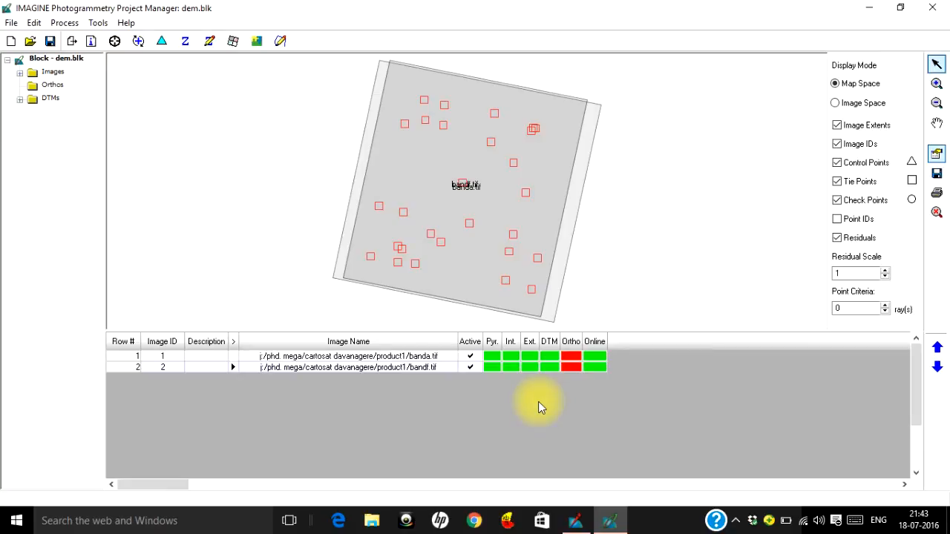
- Save the block while launching the Terrain Editor, and close the editor without editing the terrain
click(208, 47)
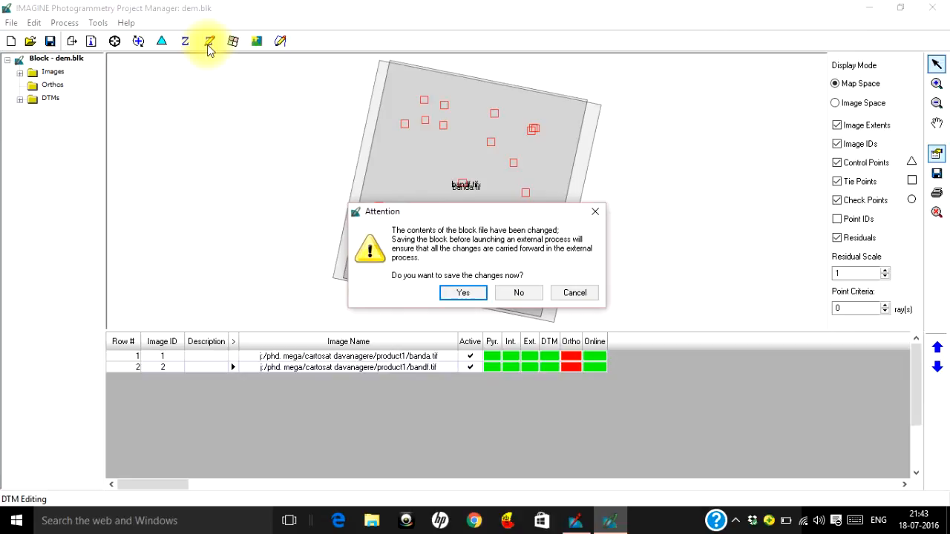
click(468, 296)
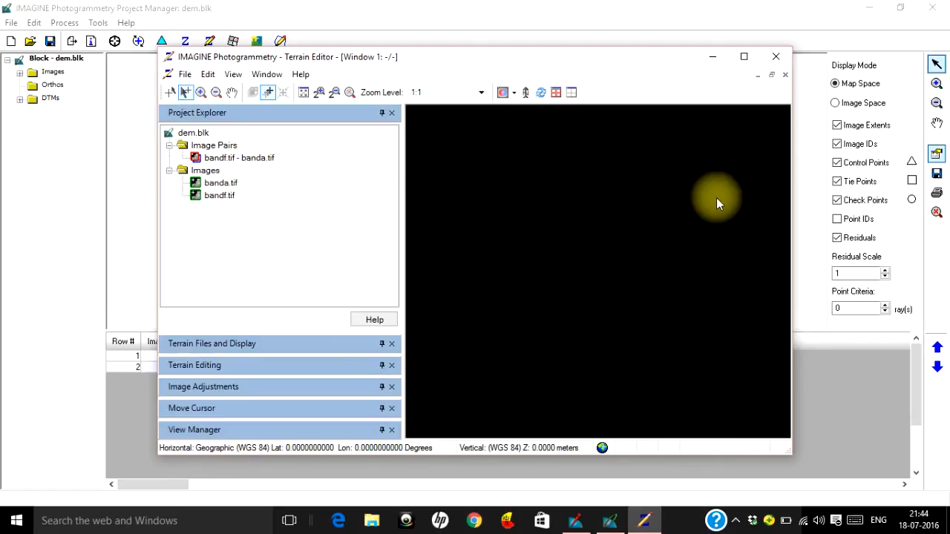
click(774, 56)
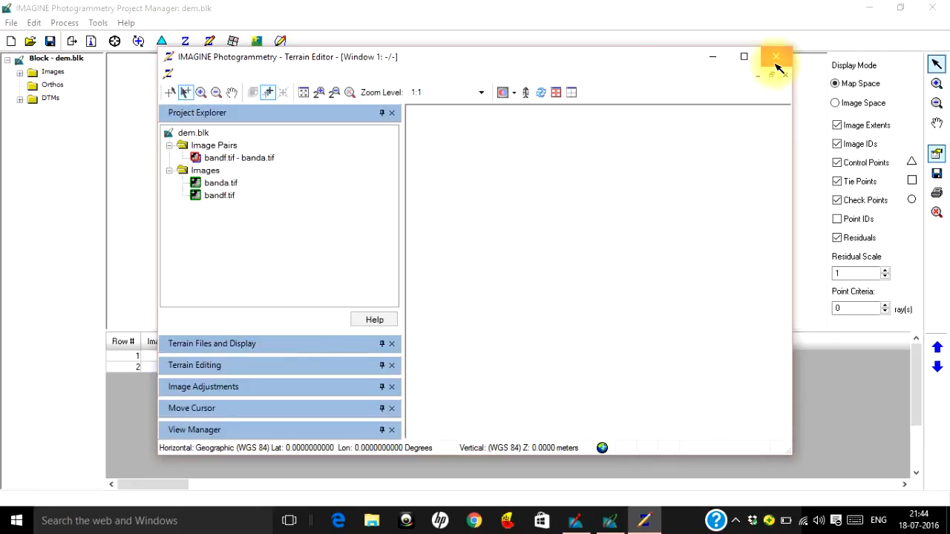
- Start ortho resampling of banda.tif and agree to delete the existing orthobanda.img output file
click(571, 364)
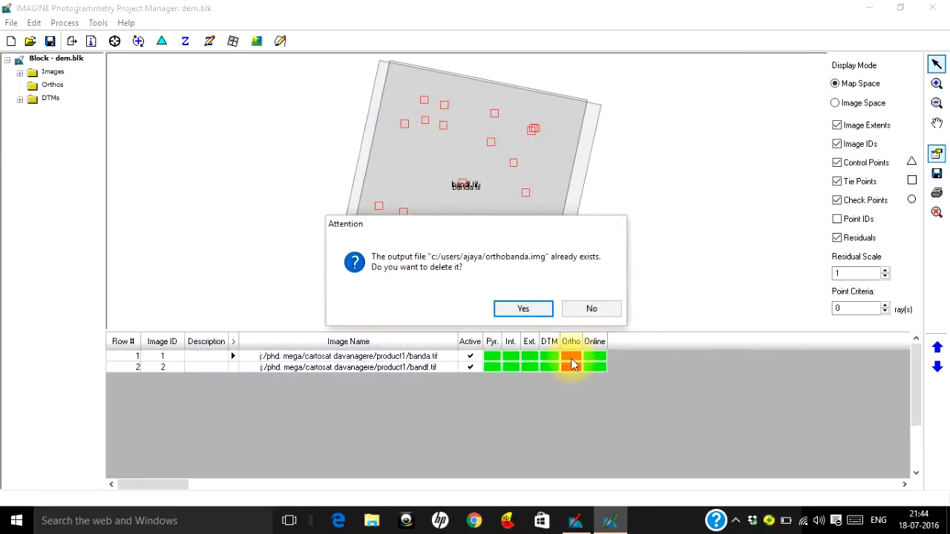
click(525, 308)
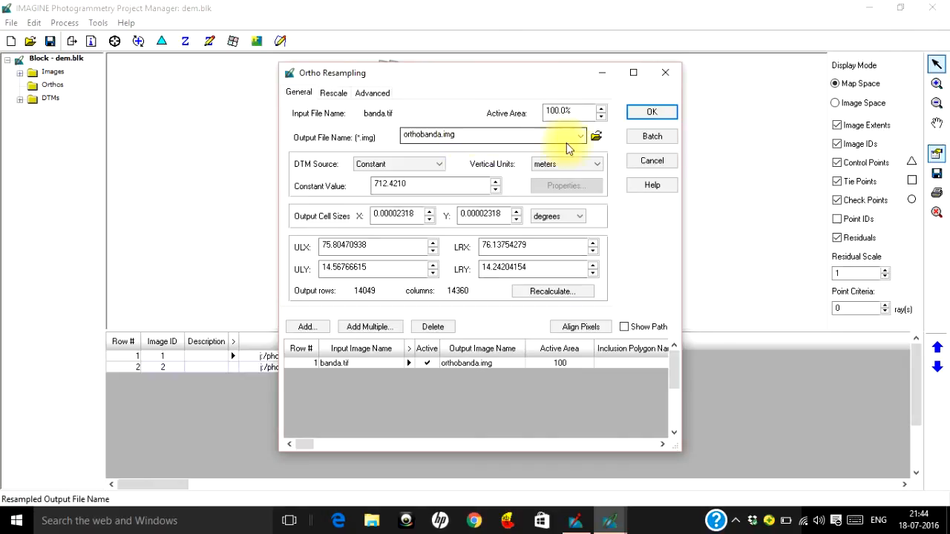
- Resample banda.tif to orthobanda.img in the Trials folder on drive F: and close the process list
click(597, 136)
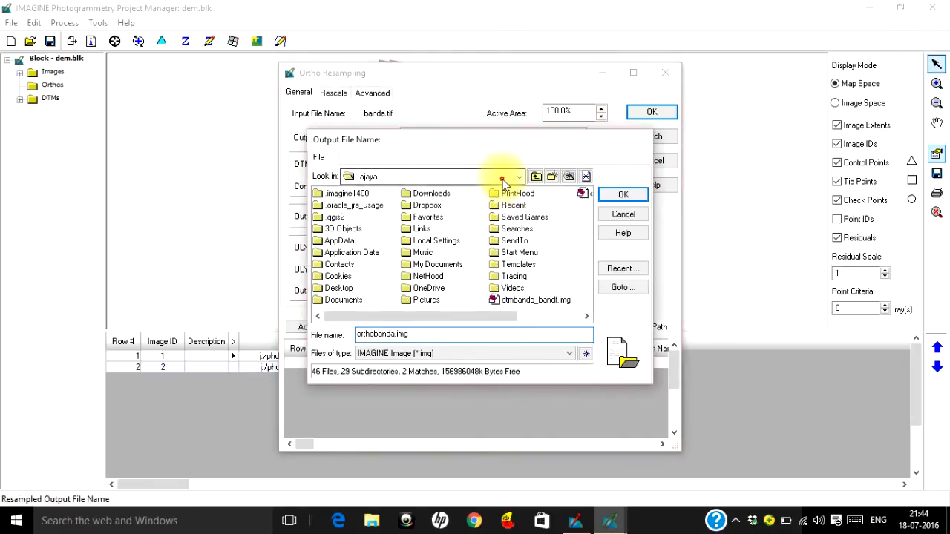
click(502, 178)
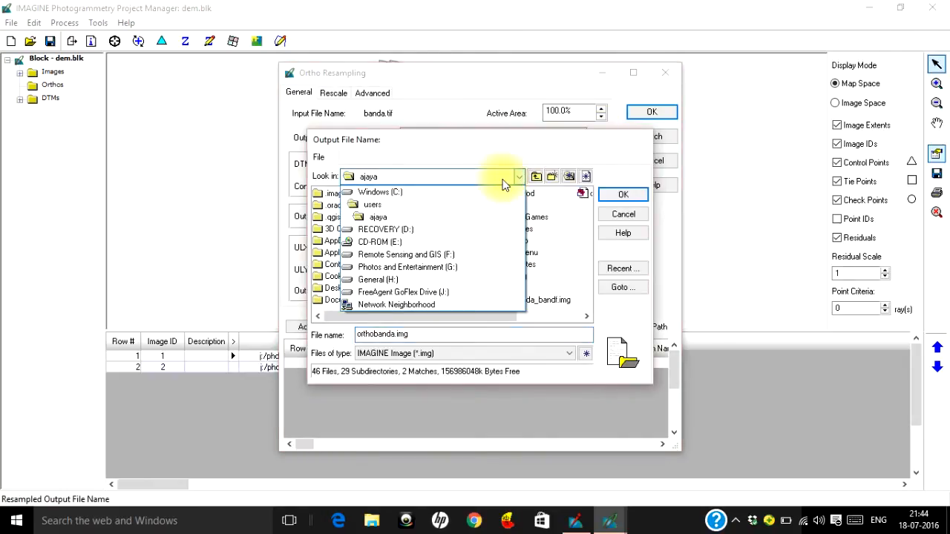
click(434, 267)
click(451, 187)
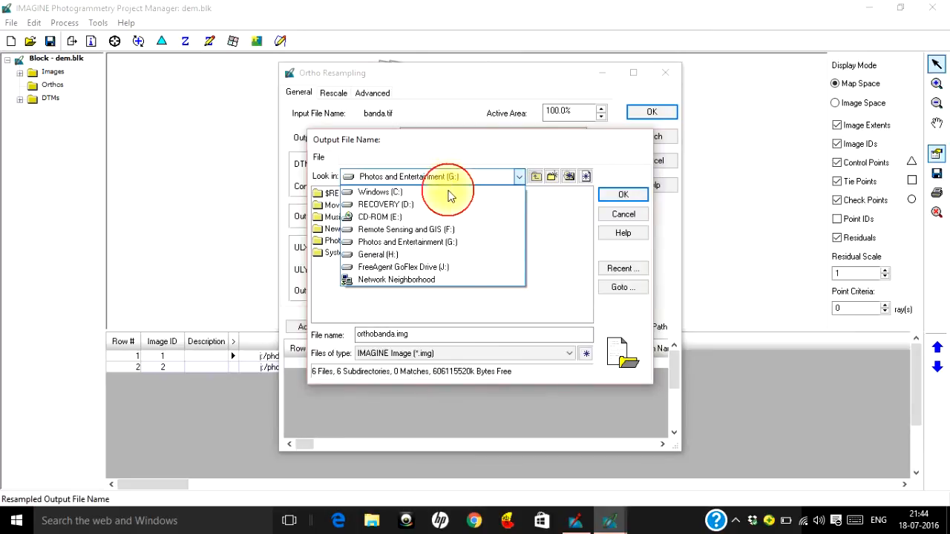
click(438, 227)
click(367, 242)
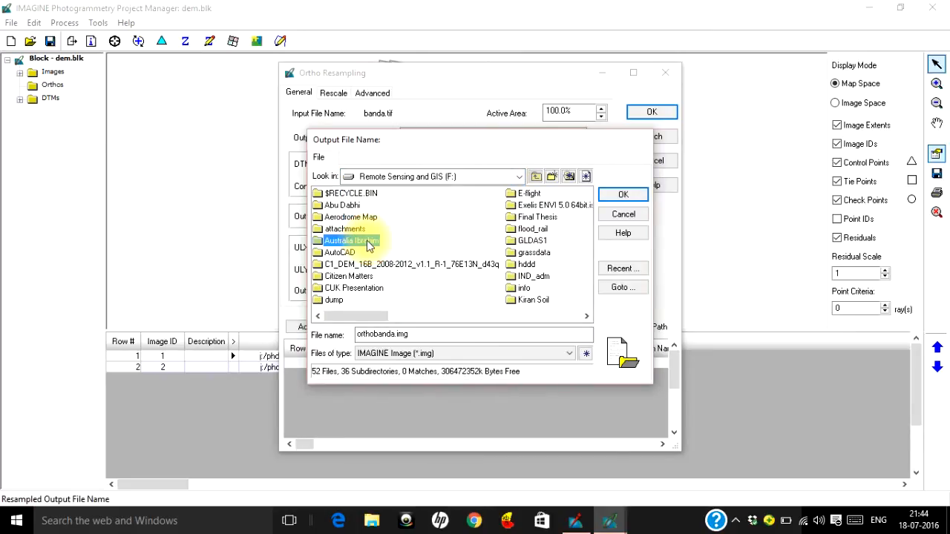
key(t)
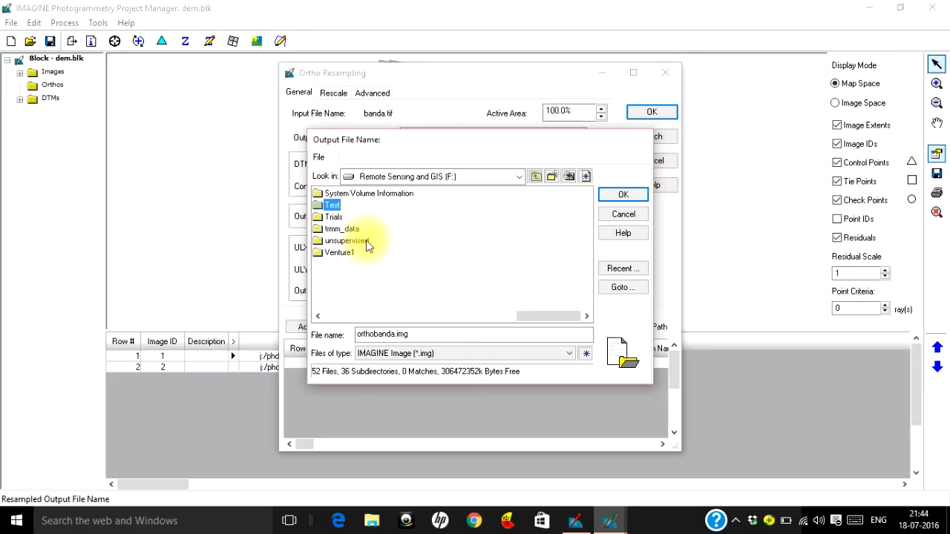
click(331, 217)
double_click(332, 217)
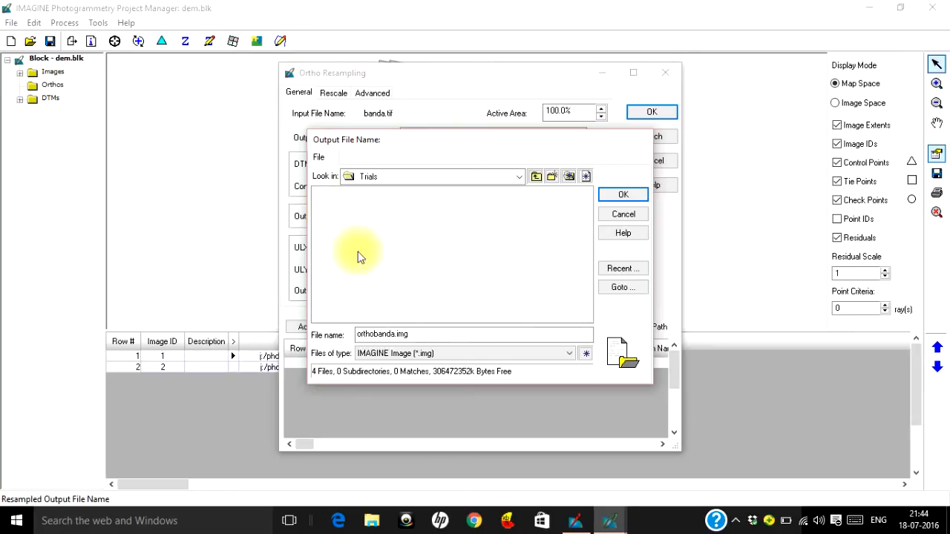
click(622, 195)
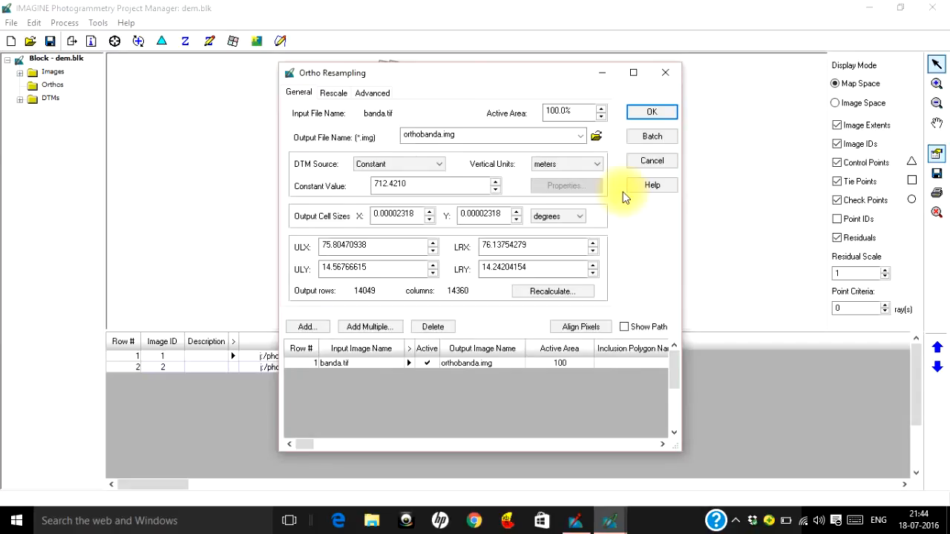
click(644, 113)
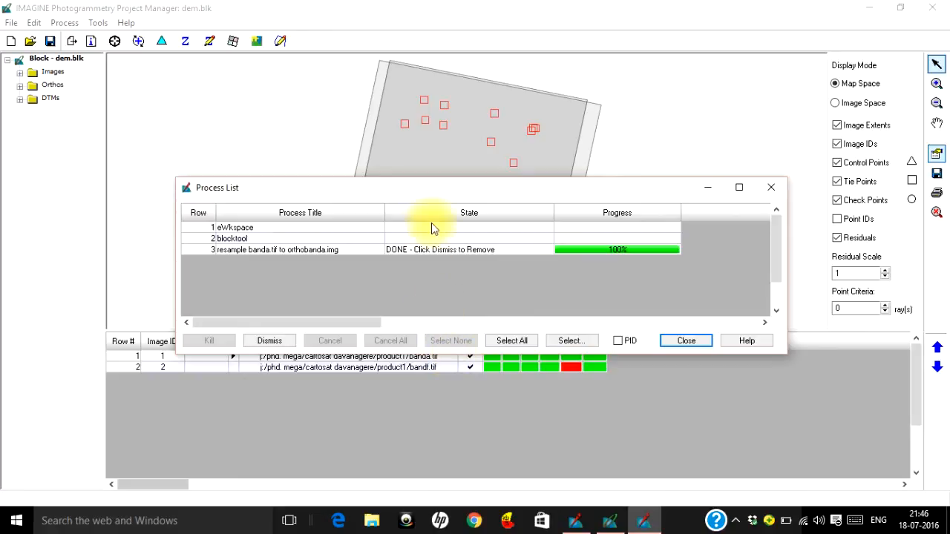
click(691, 340)
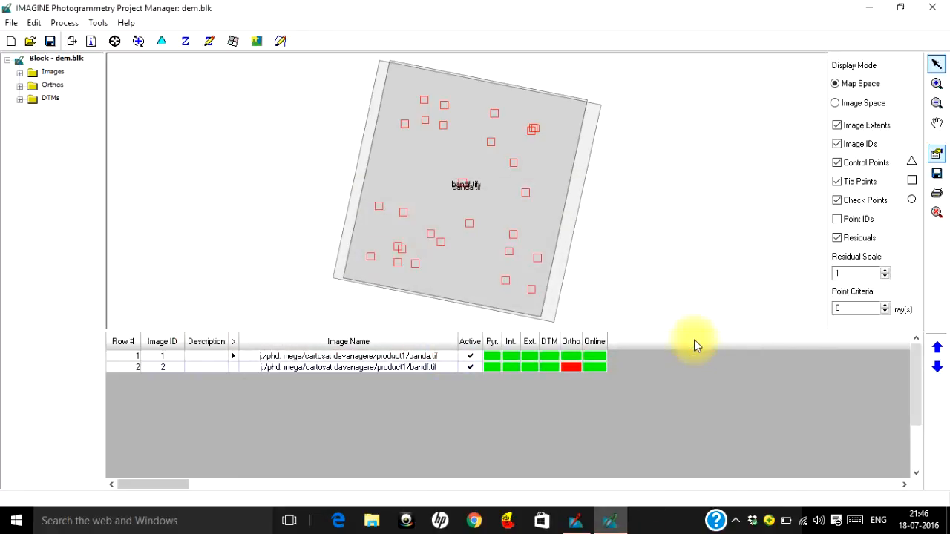
- Resample bandf.tif to orthobandf.img in the same Trials folder, keeping the default resampling settings
click(570, 364)
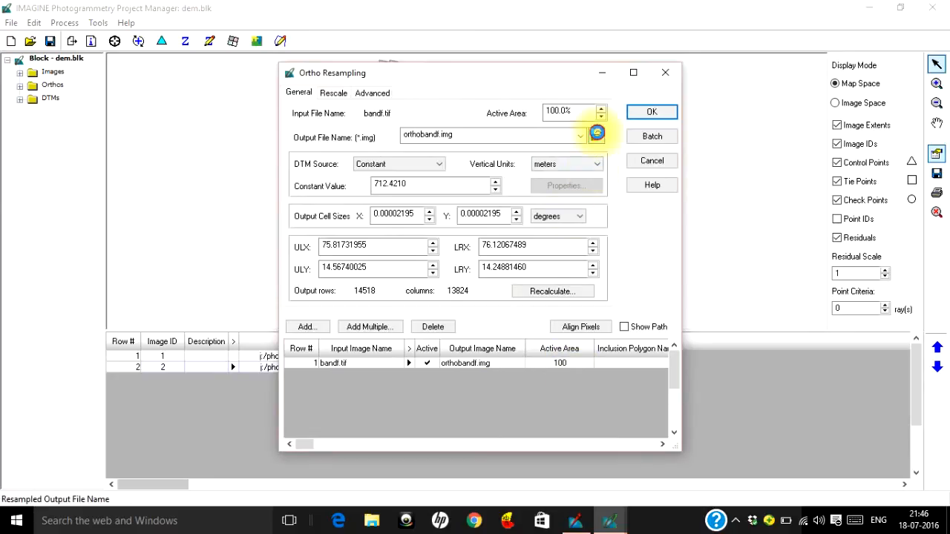
click(596, 136)
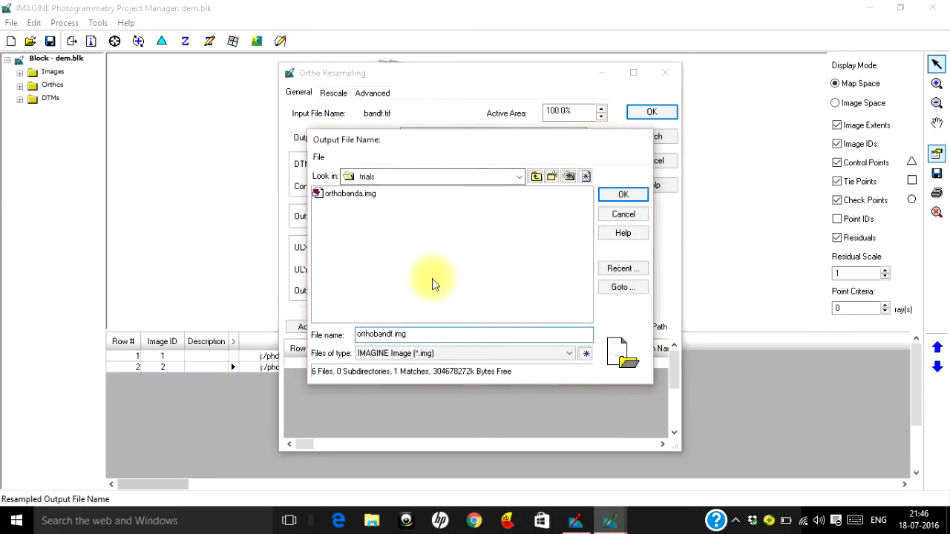
click(603, 195)
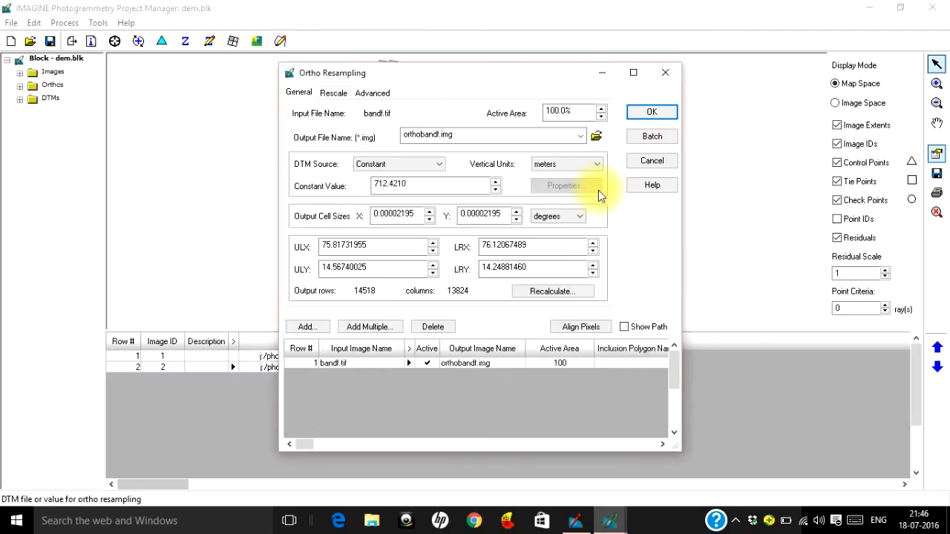
click(649, 112)
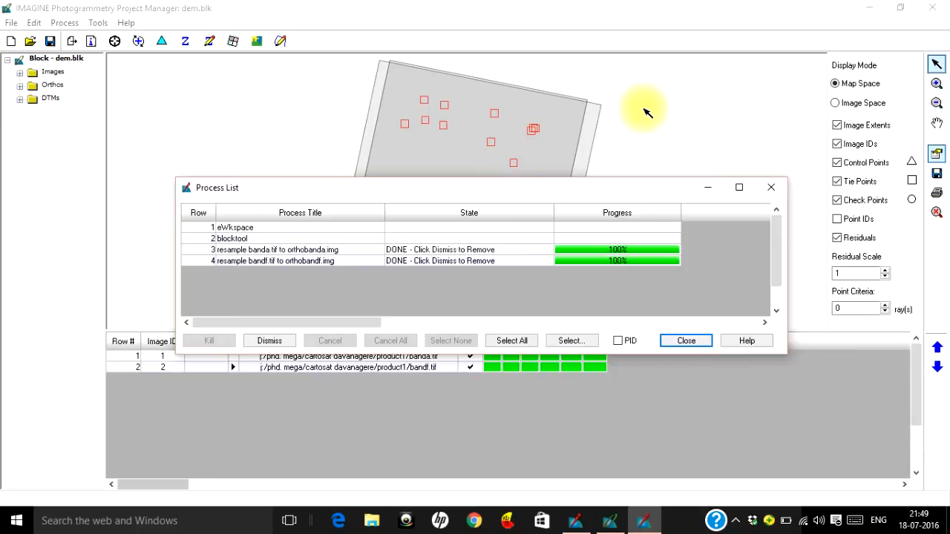
- Close the process list and open the block for DTM editing in a maximized Terrain Editor, saving the block changes
click(675, 341)
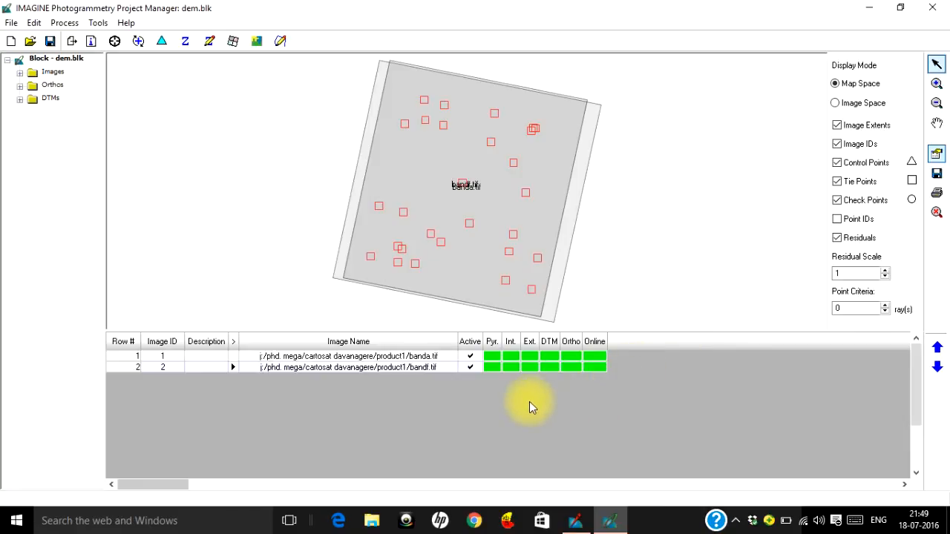
click(209, 42)
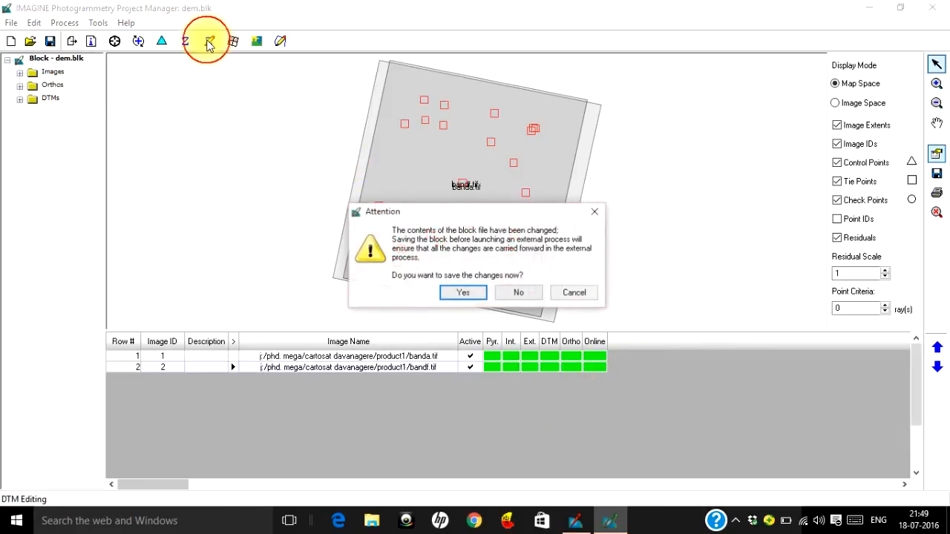
click(460, 294)
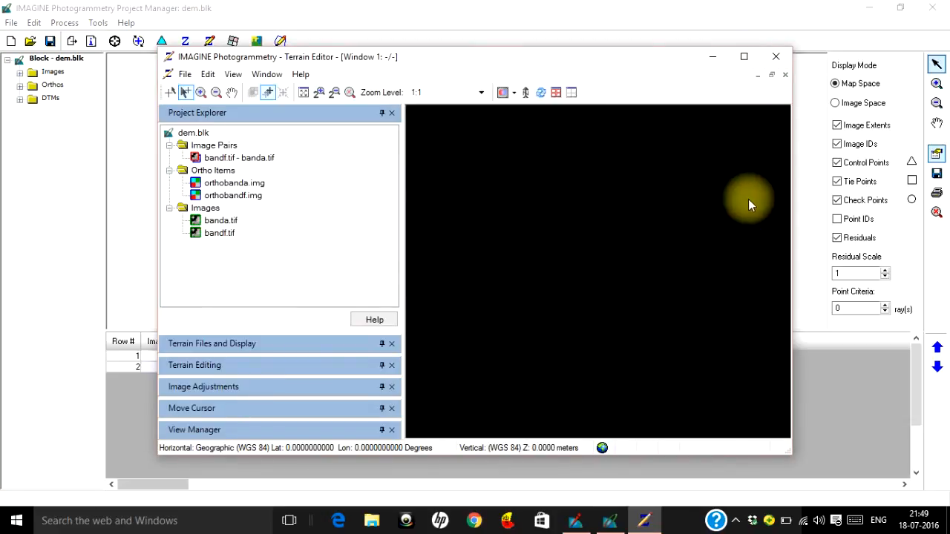
click(740, 55)
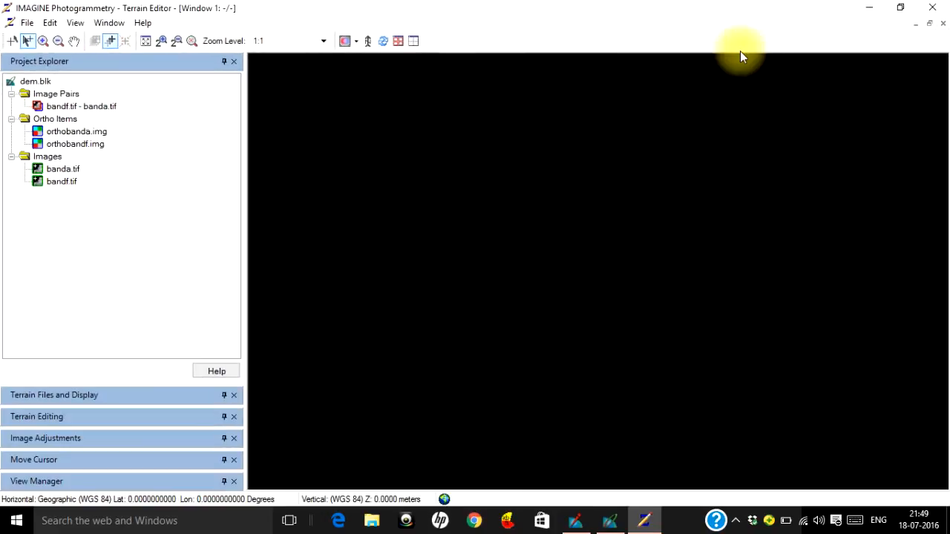
- Add the bandf.tif - banda.tif image pair to all views and switch the display mode to Tri-View
click(97, 111)
right_click(96, 112)
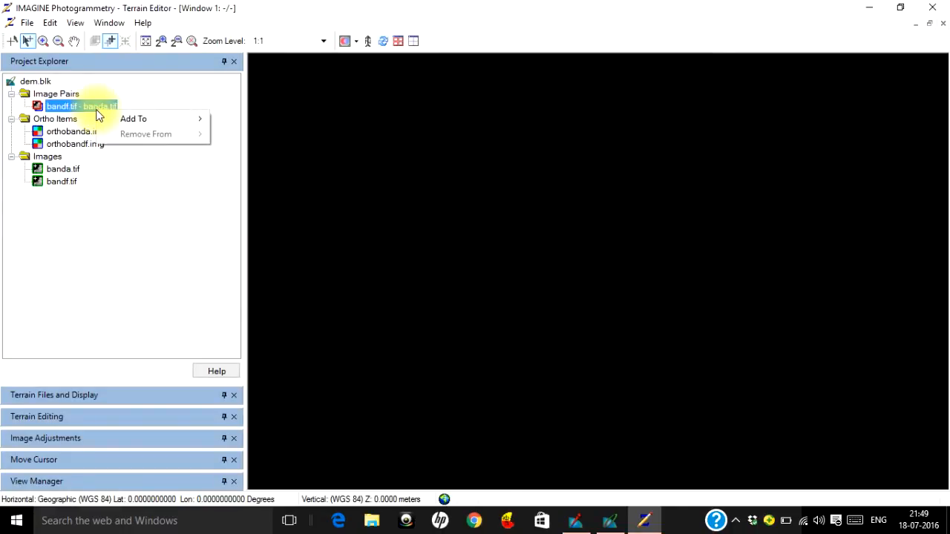
mouse_move(111, 118)
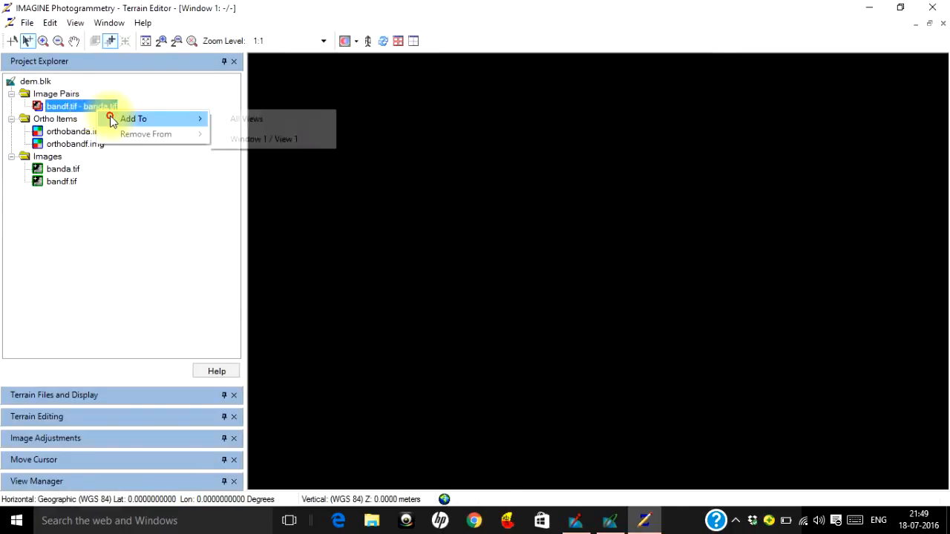
click(225, 119)
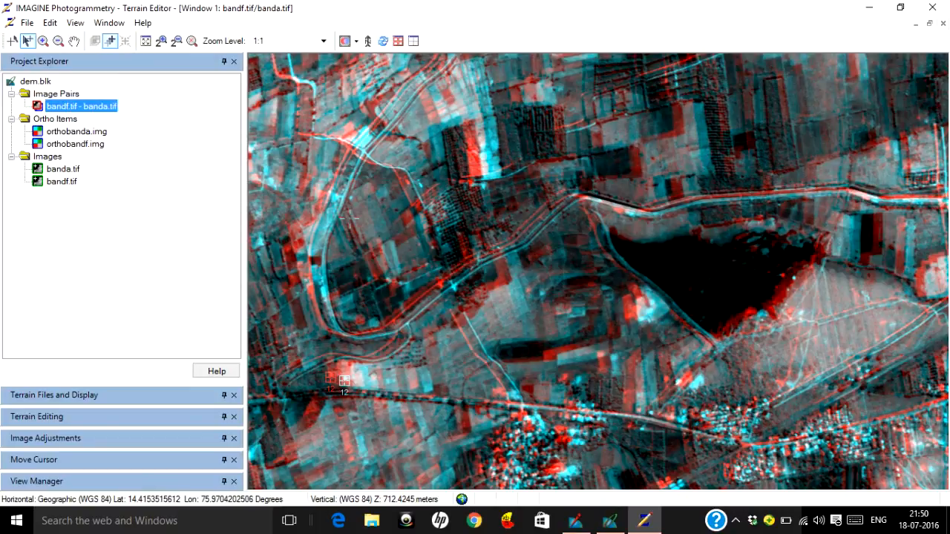
click(367, 42)
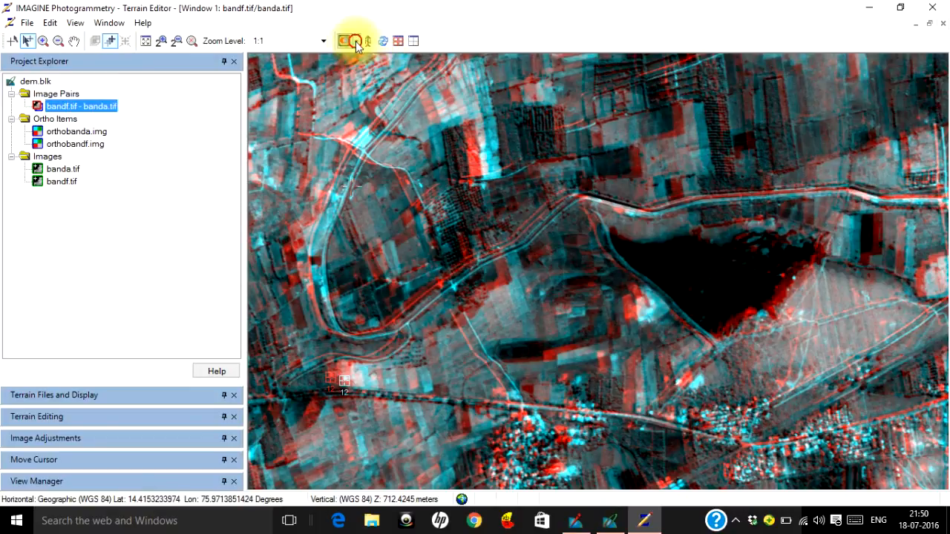
click(356, 42)
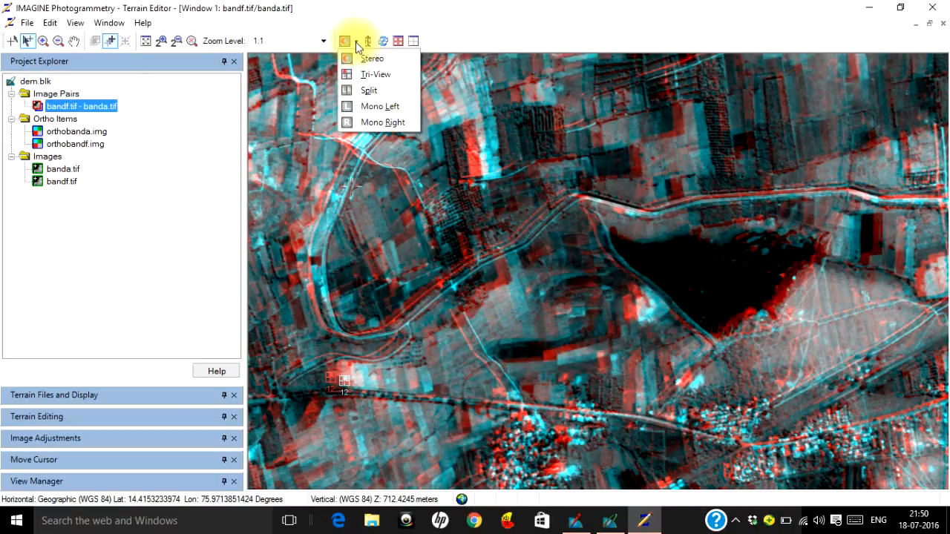
click(354, 73)
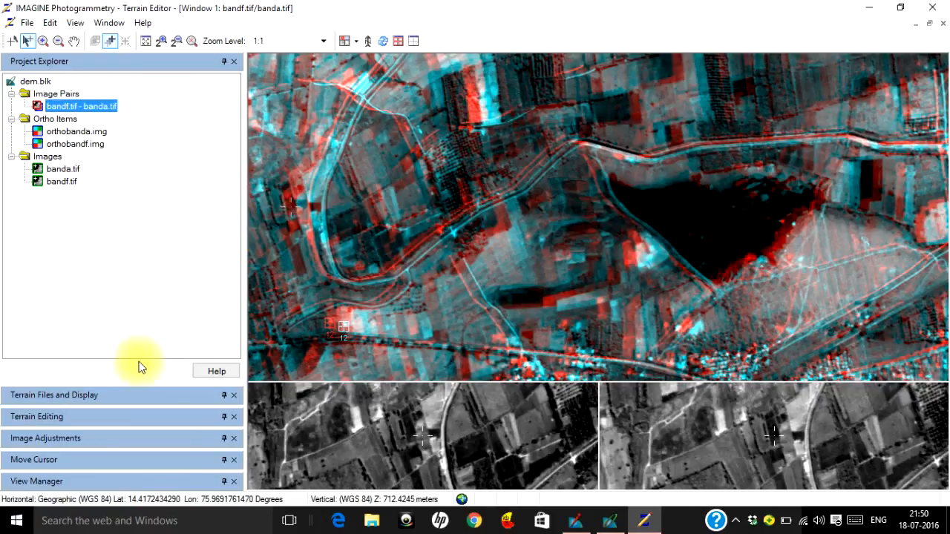
- Load the terrain file dtmbanda_bandfbanda_bandf.img over the stereo pair and toggle its contour display to inspect the contours
click(74, 395)
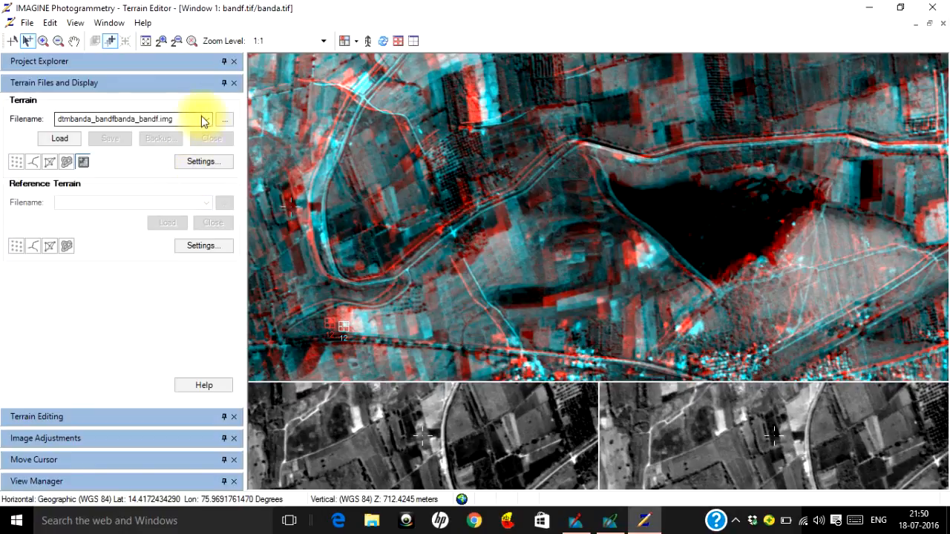
click(201, 118)
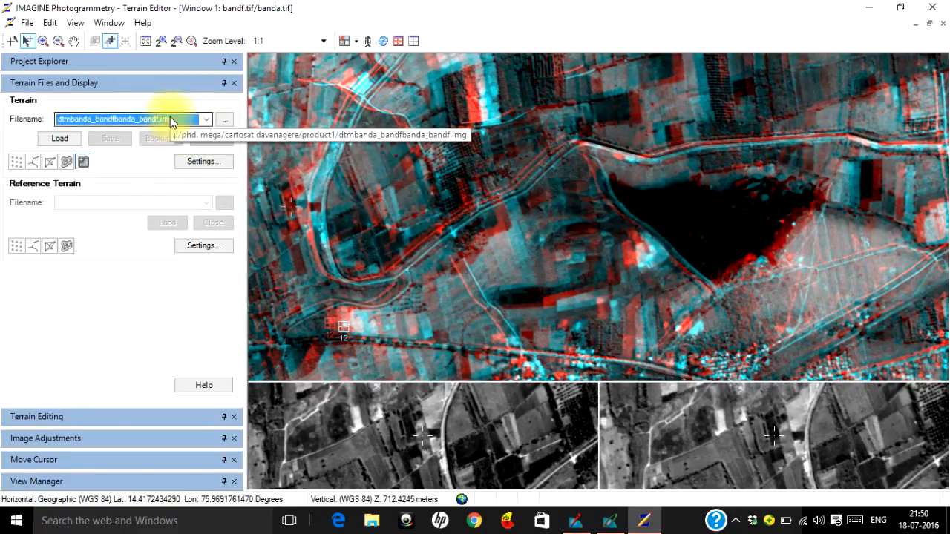
click(60, 139)
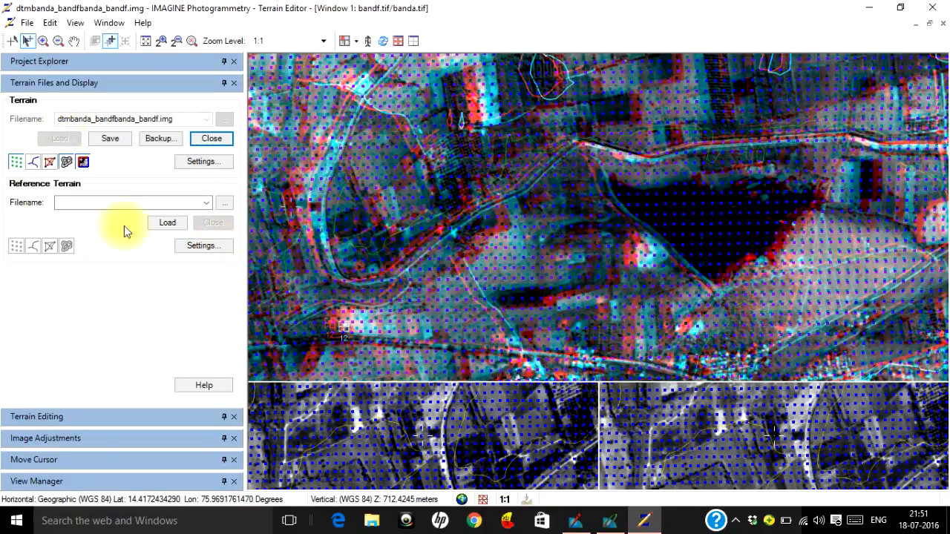
click(65, 167)
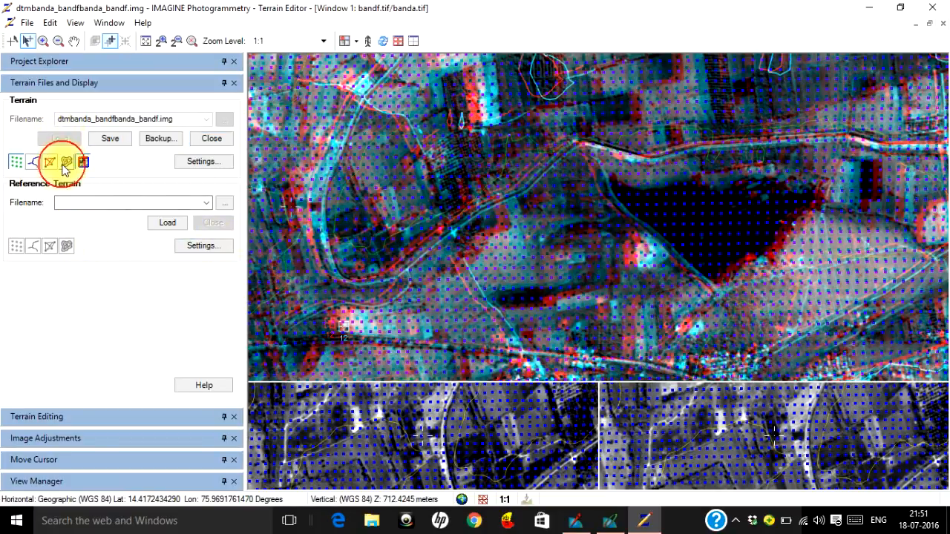
click(62, 164)
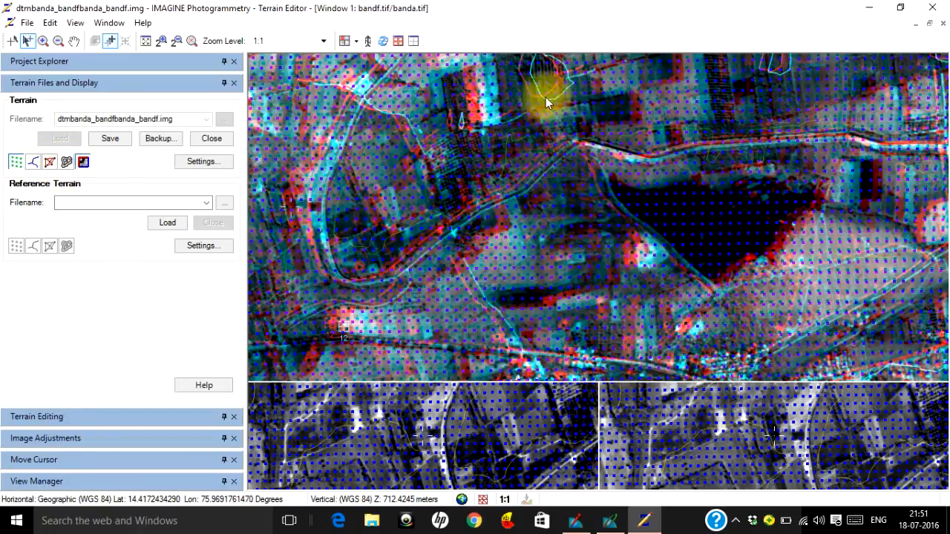
click(569, 91)
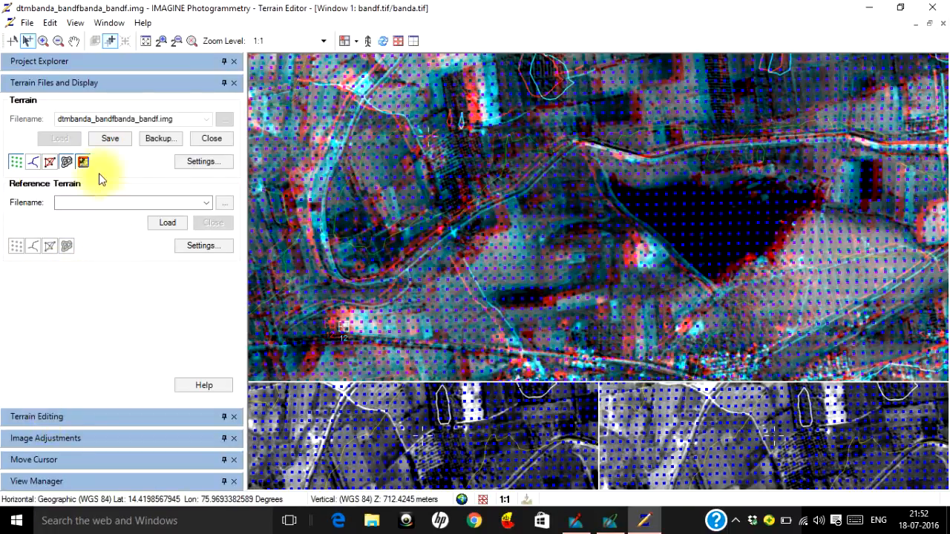
- Export the terrain contours as a shapefile named contour in the Test folder on drive F:
click(46, 419)
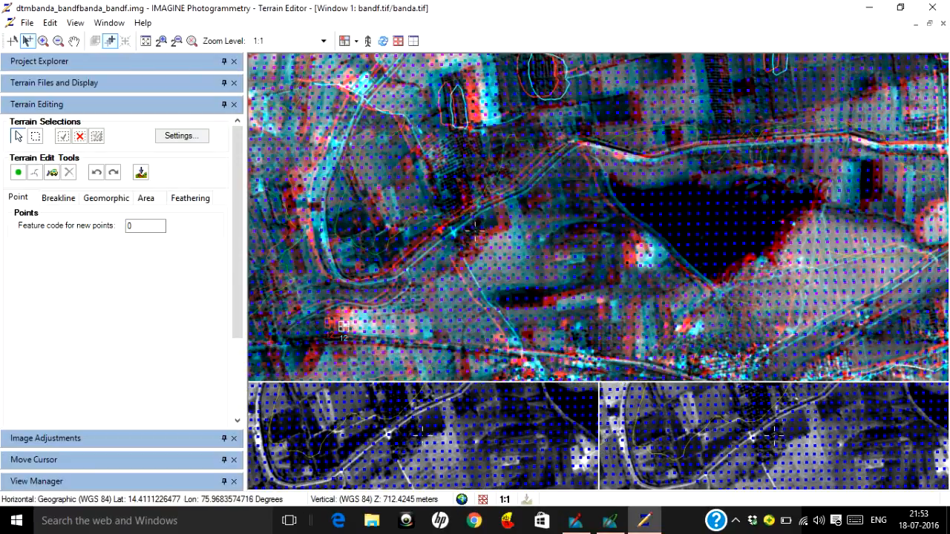
drag(236, 275, 248, 386)
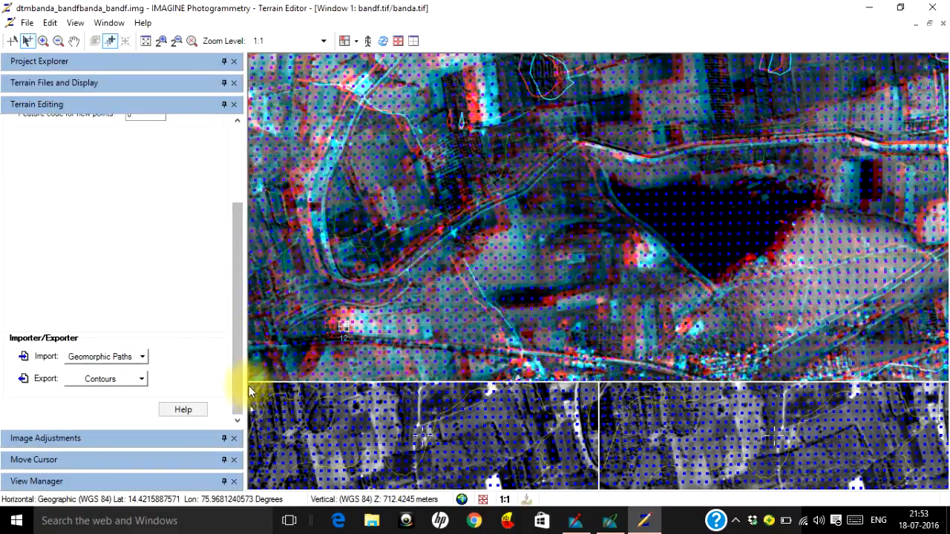
click(125, 380)
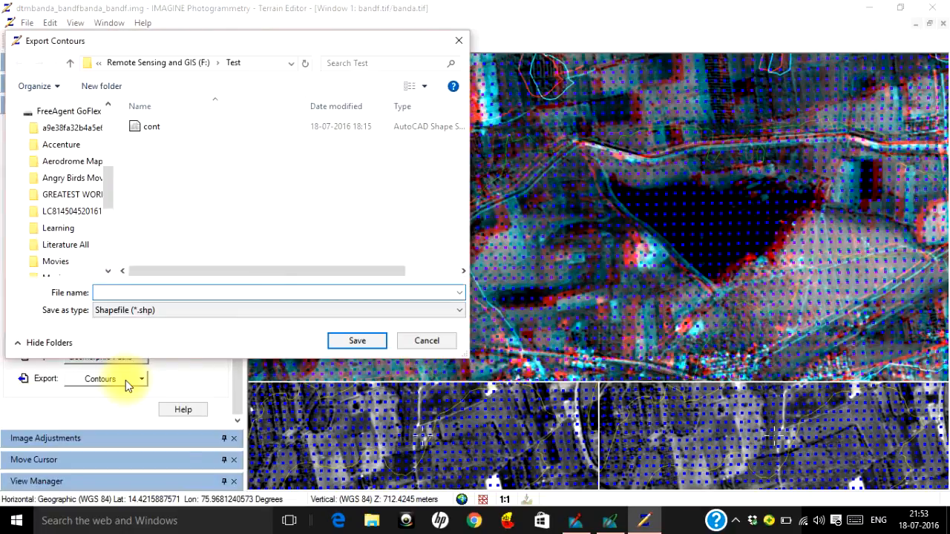
click(195, 295)
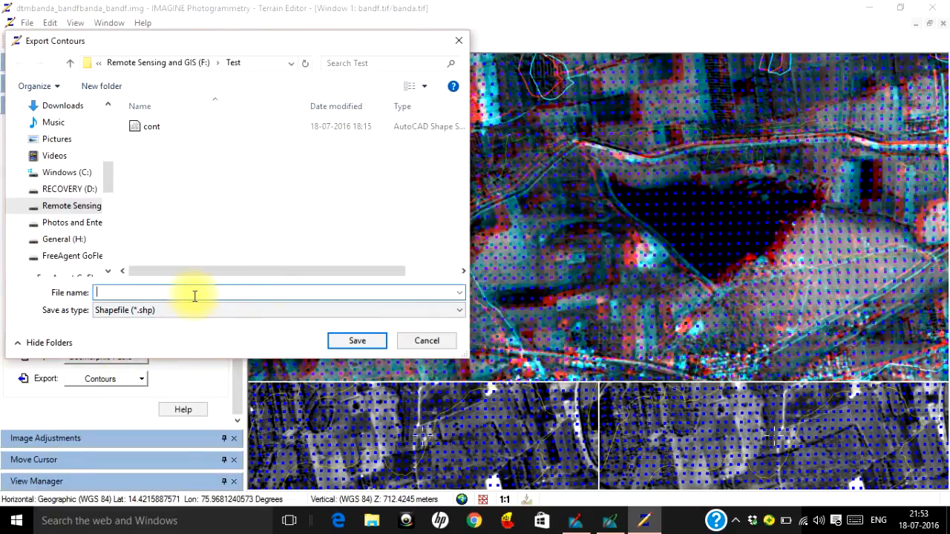
text(a)
key(BackSpace)
text(contour)
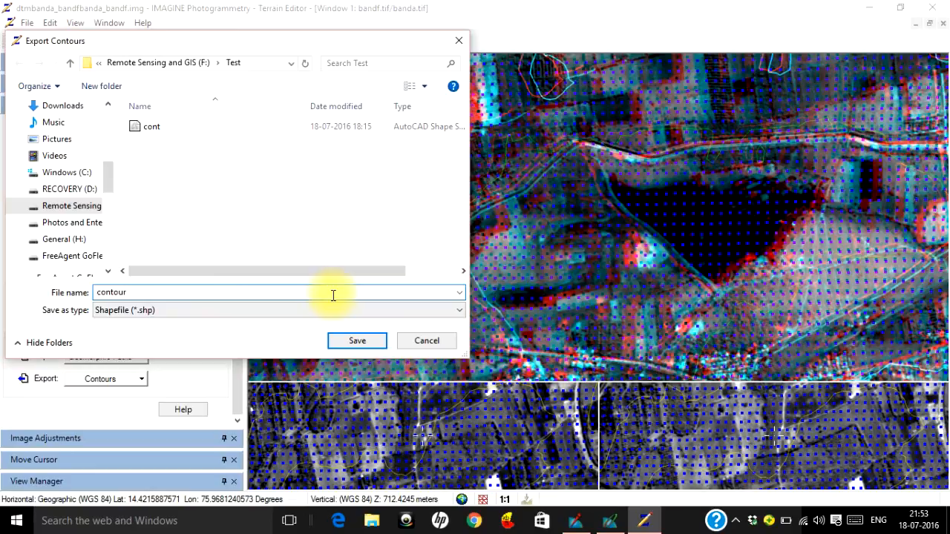
click(338, 340)
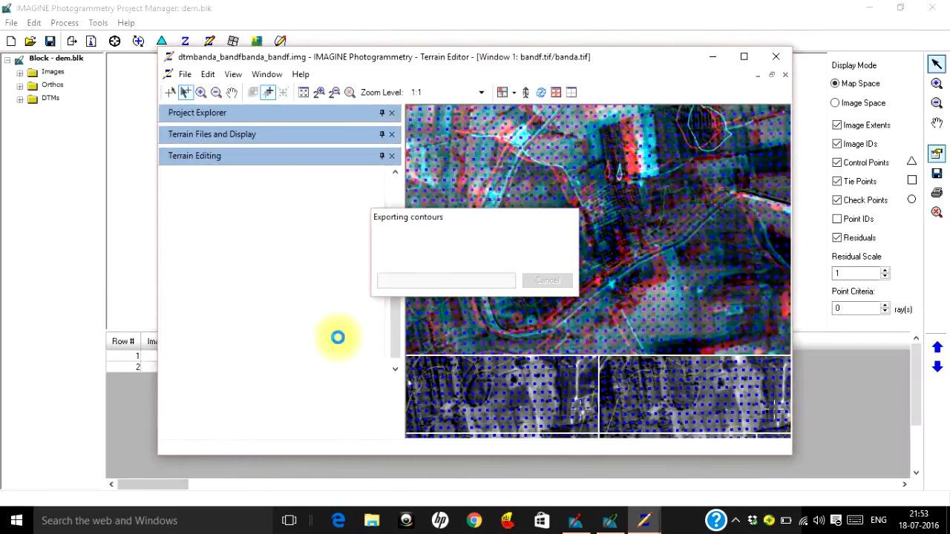
click(743, 58)
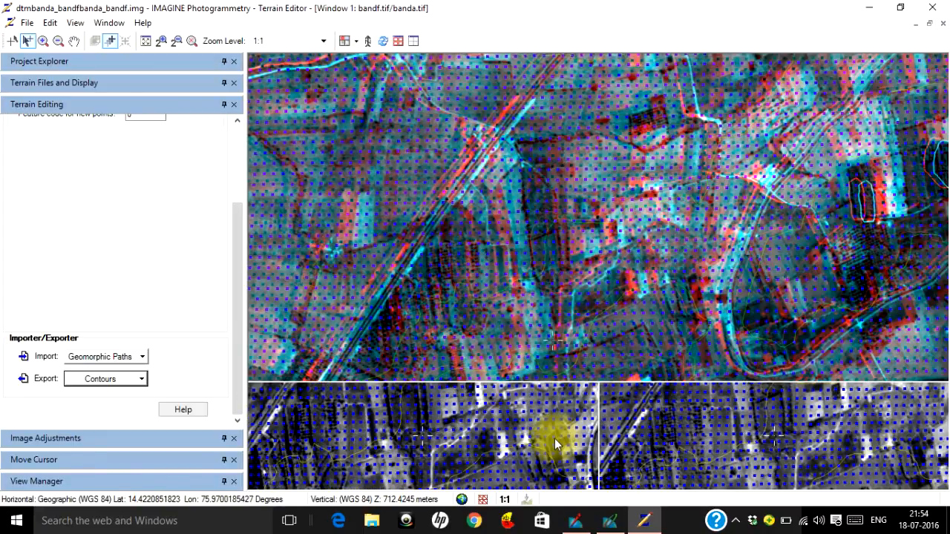
- Switch to ERDAS IMAGINE, close the transition pane and add contour.shp from F:/Test as a layer over the images
mouse_move(572, 527)
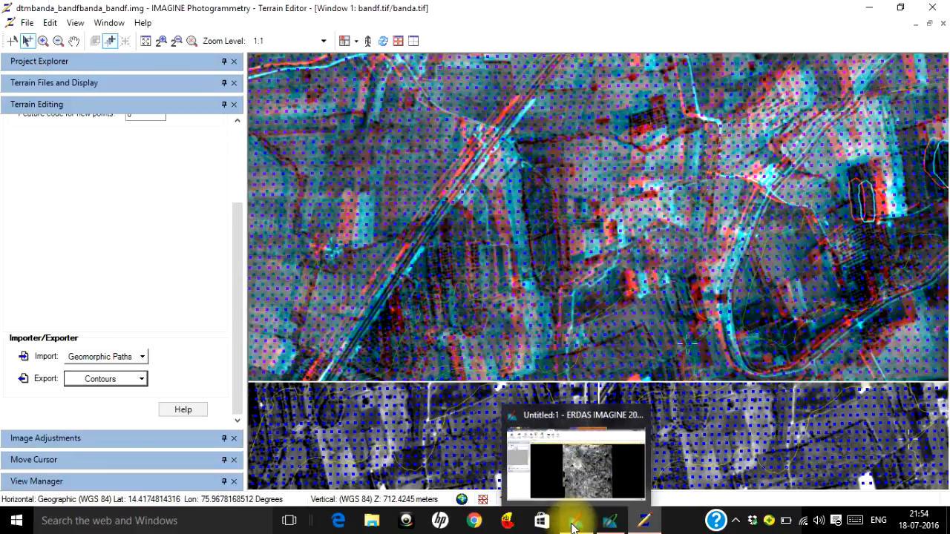
click(572, 526)
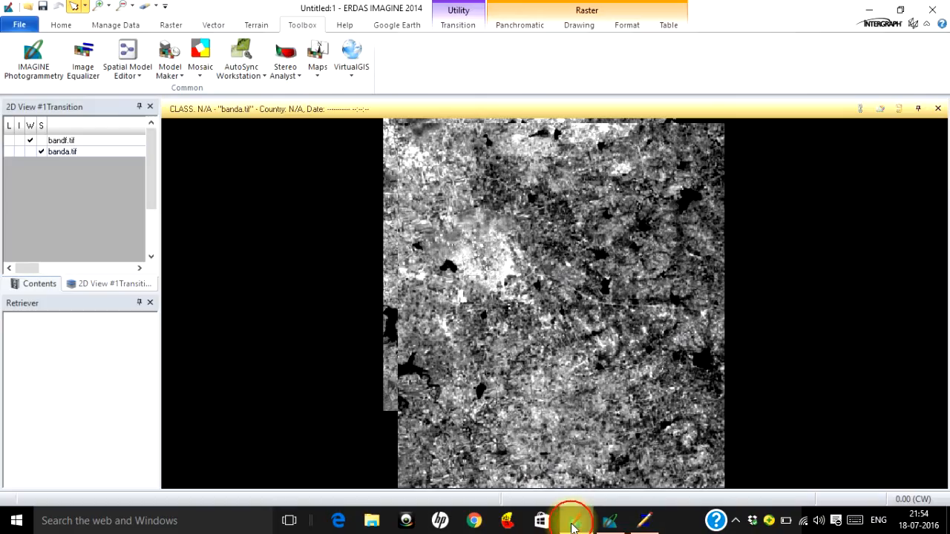
click(149, 106)
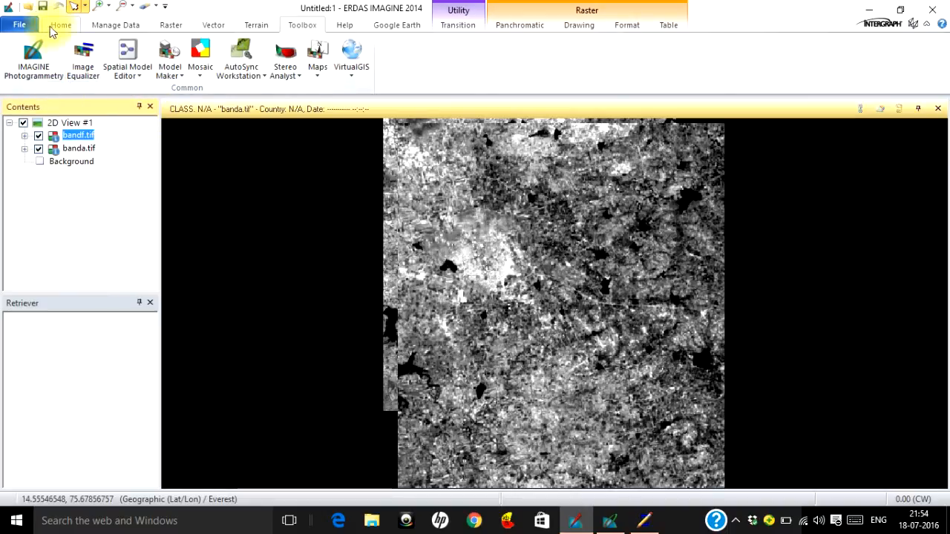
click(30, 8)
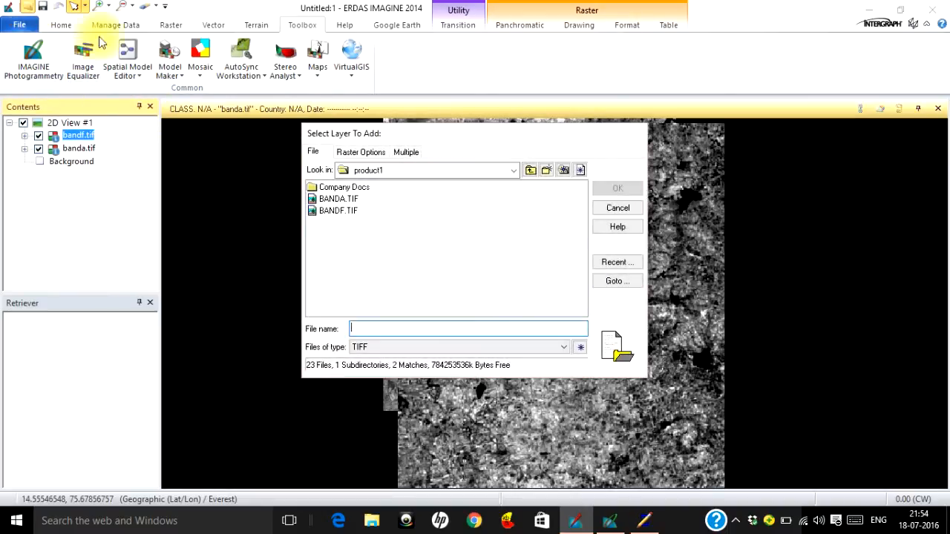
click(616, 264)
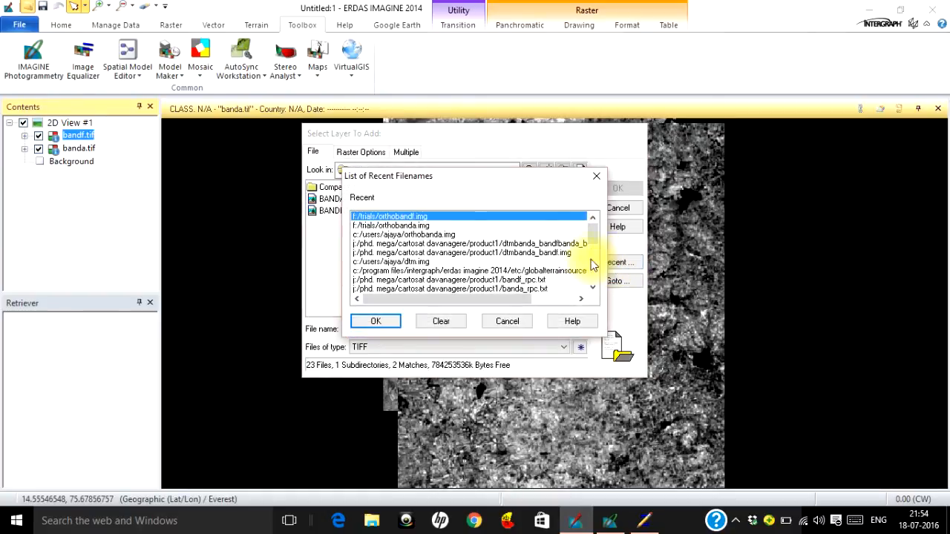
double_click(422, 217)
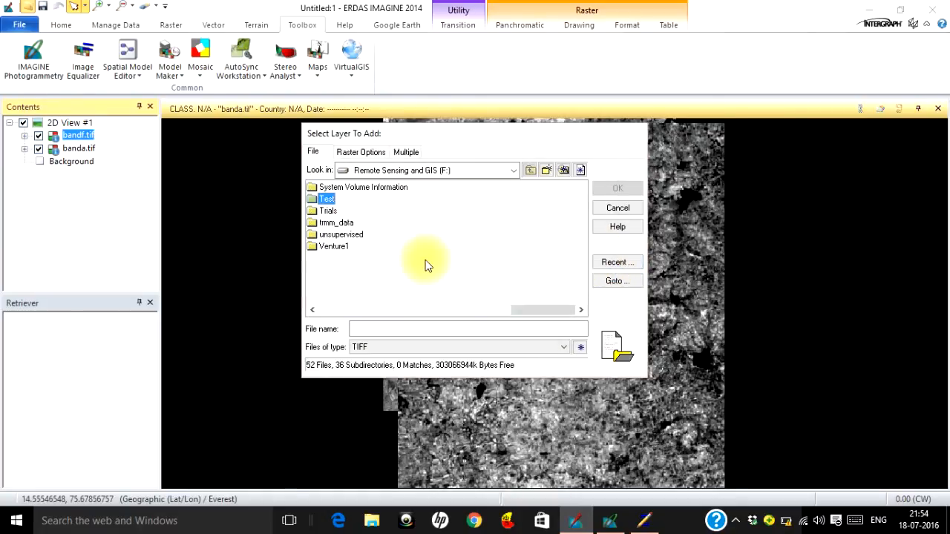
click(337, 199)
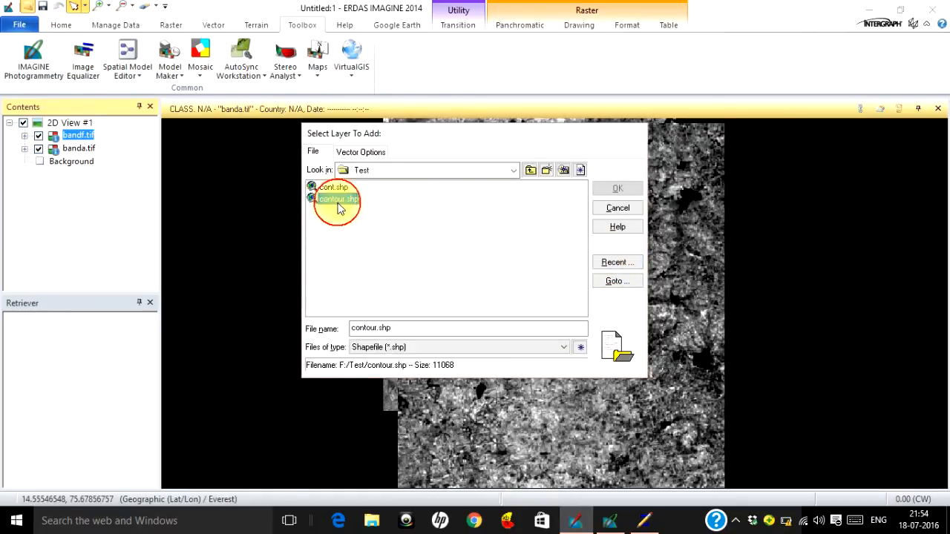
click(610, 187)
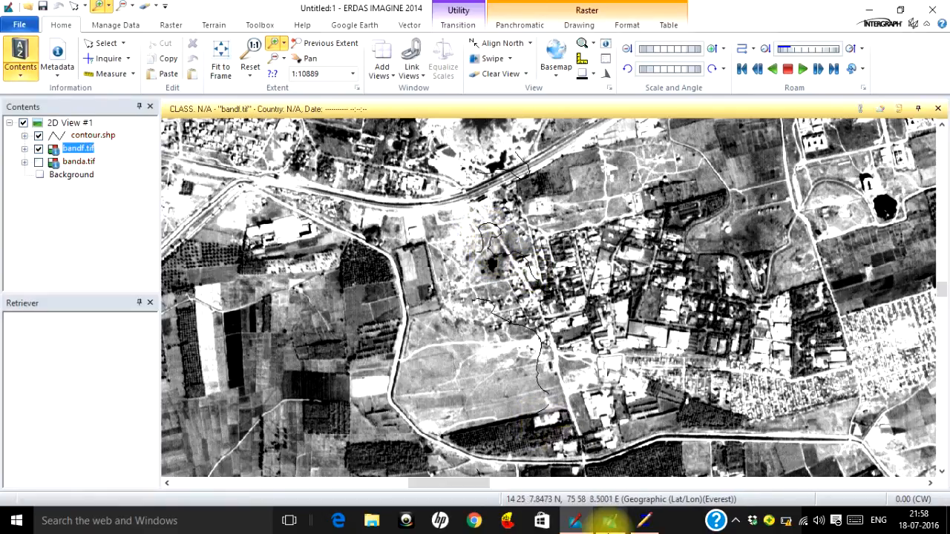
- Return to the Terrain Editor and review its image adjustment, cursor movement and view management options
click(644, 520)
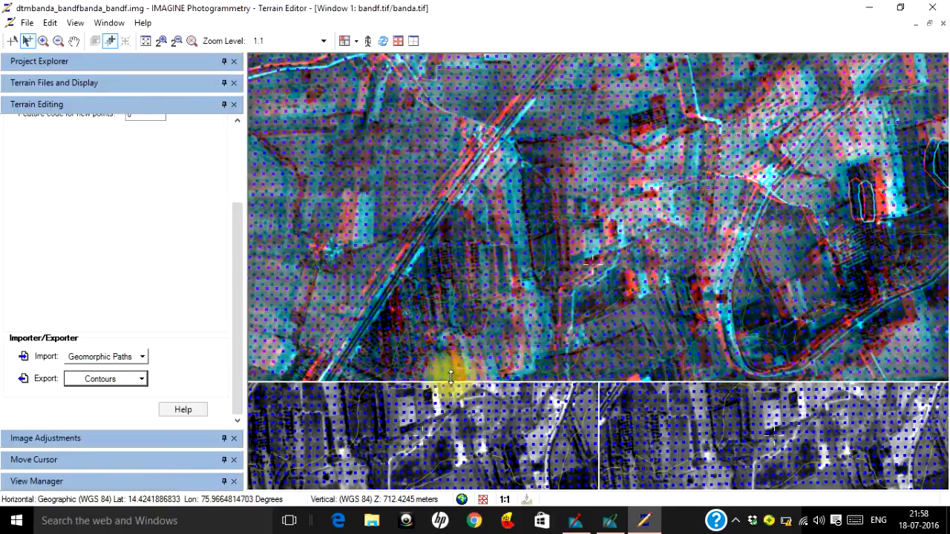
click(153, 441)
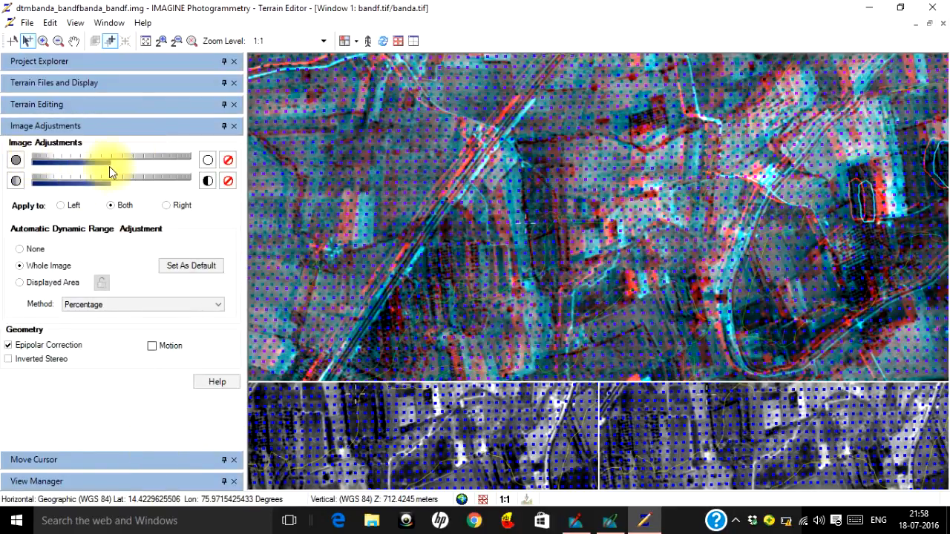
click(77, 460)
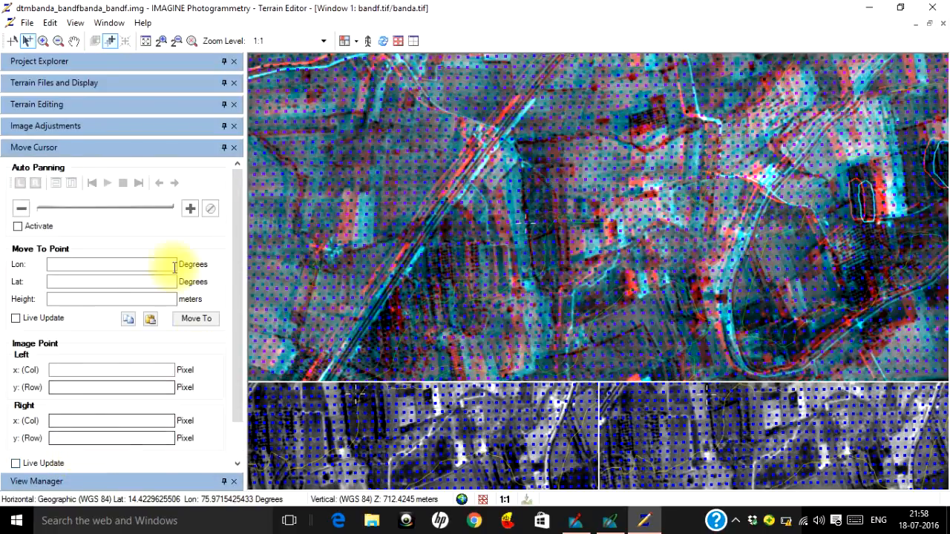
click(33, 481)
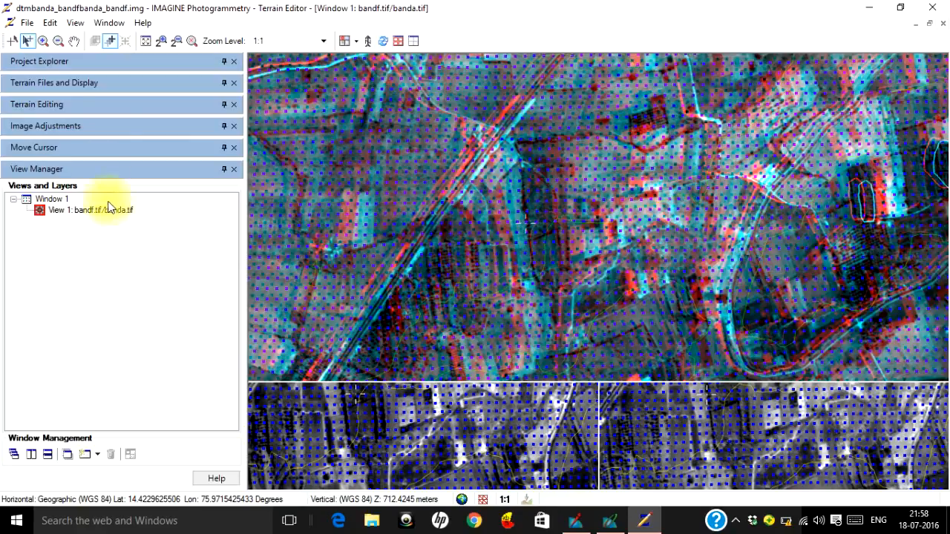
- Check the Terrain Editor's input device selection, close it unchanged, and look through the view and help commands
click(48, 23)
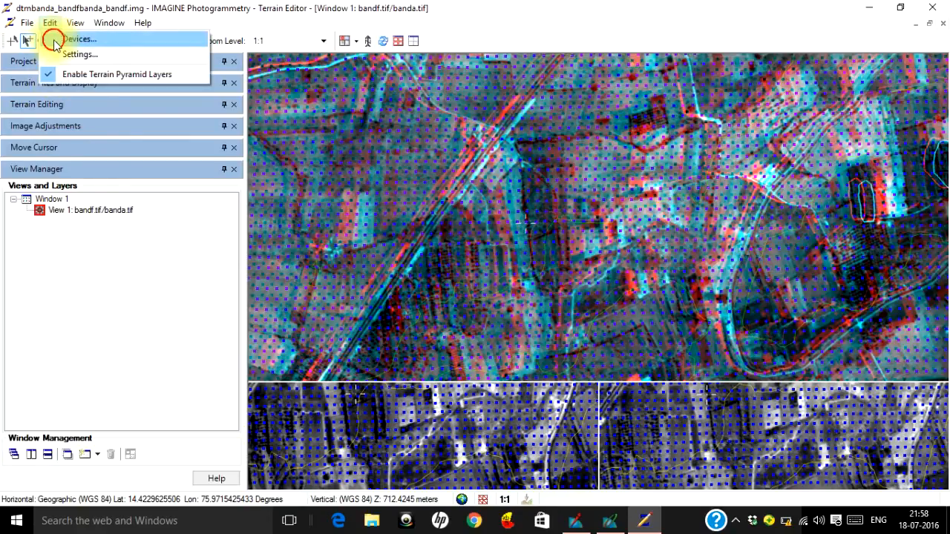
click(54, 40)
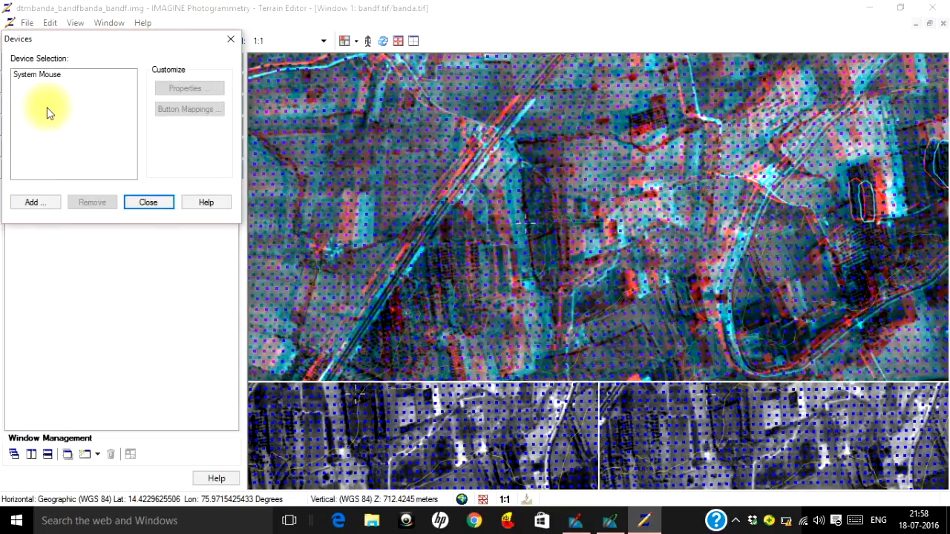
click(147, 203)
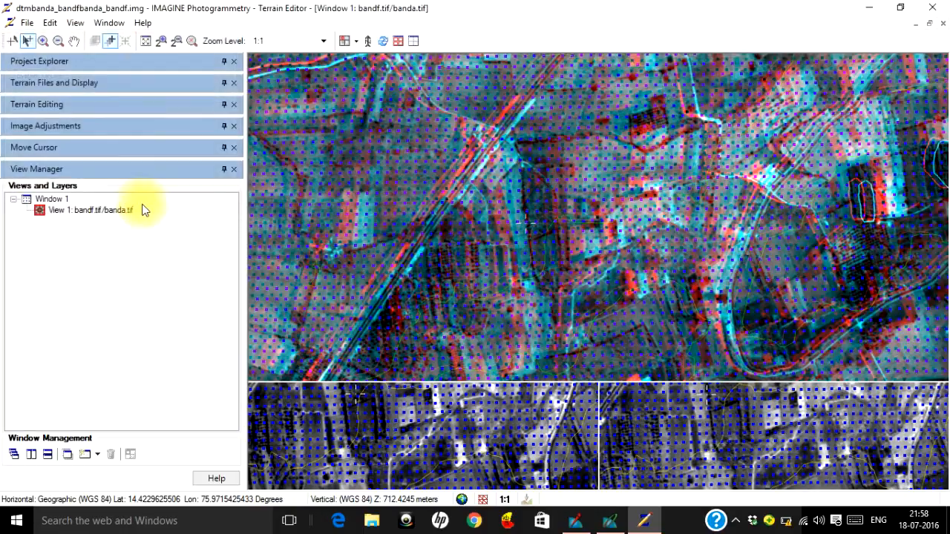
click(86, 26)
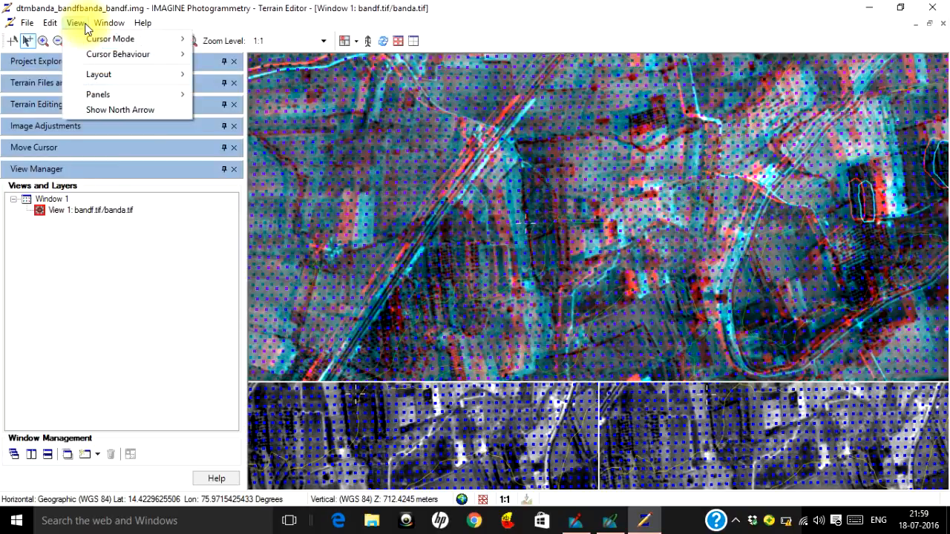
mouse_move(91, 42)
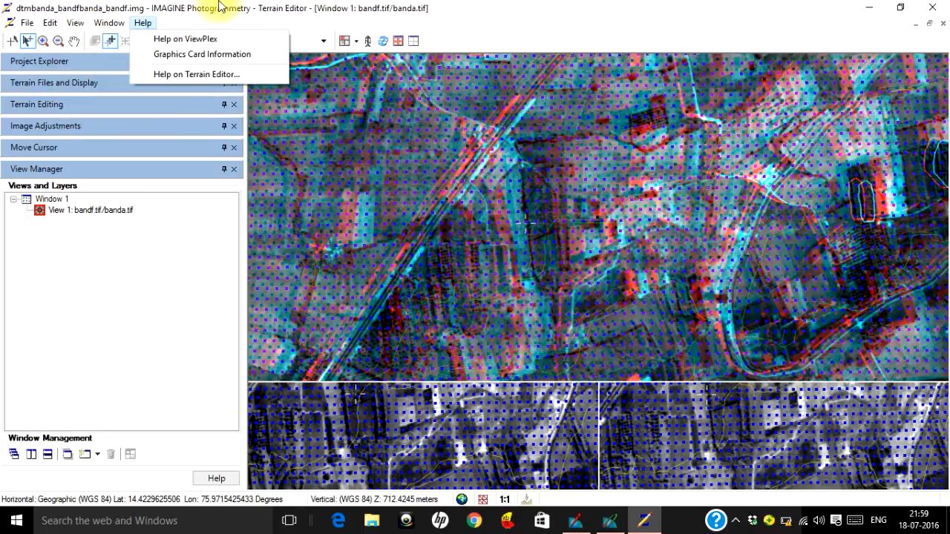
click(219, 6)
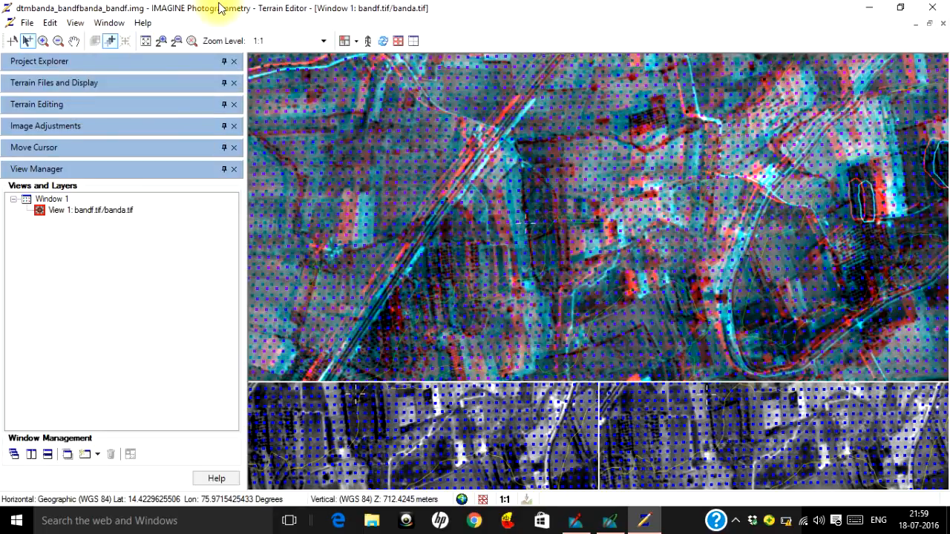
- Review the terrain selection and terrain edit tools for points over the stereo pair
click(106, 104)
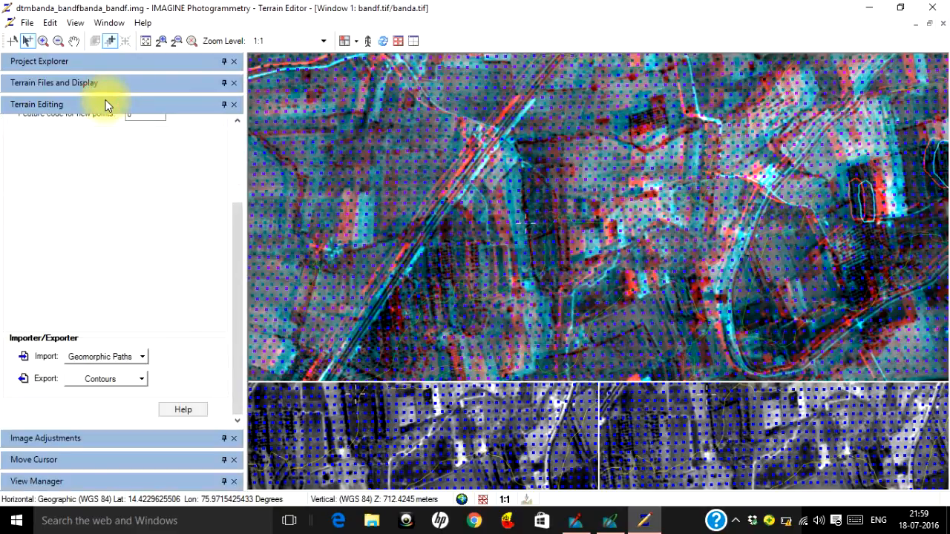
click(239, 141)
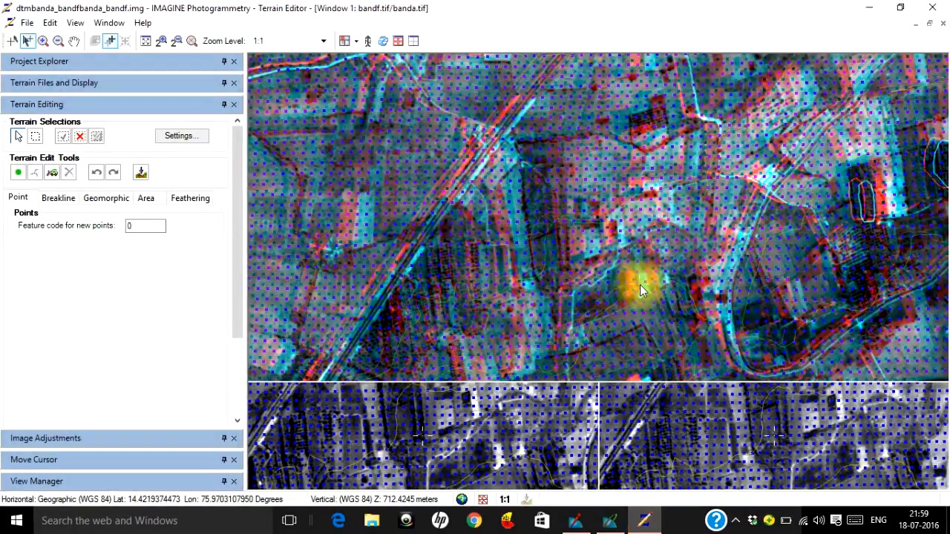
click(639, 284)
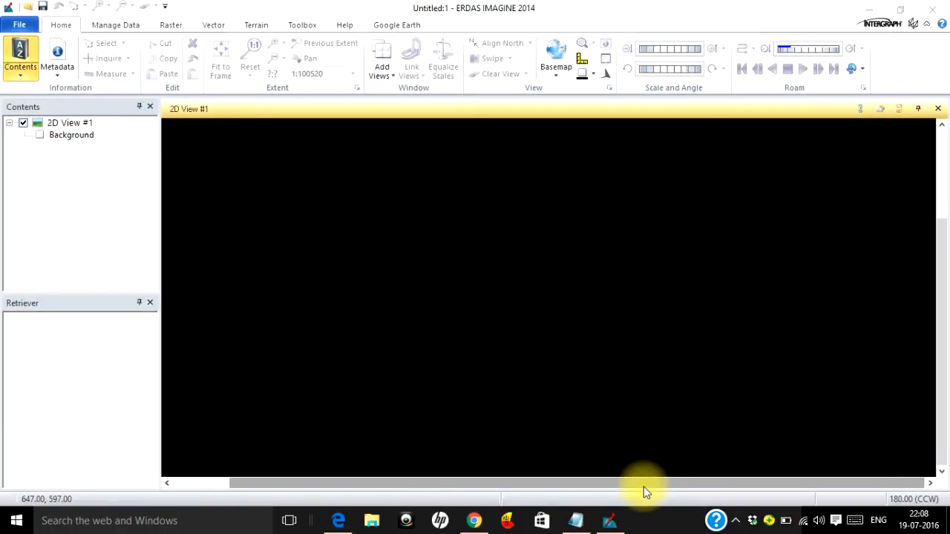
- In ERDAS IMAGINE, open dtmbanda_bandfbanda_bandf.img from the product1 folder in the 2D view and fit it to the frame
click(27, 7)
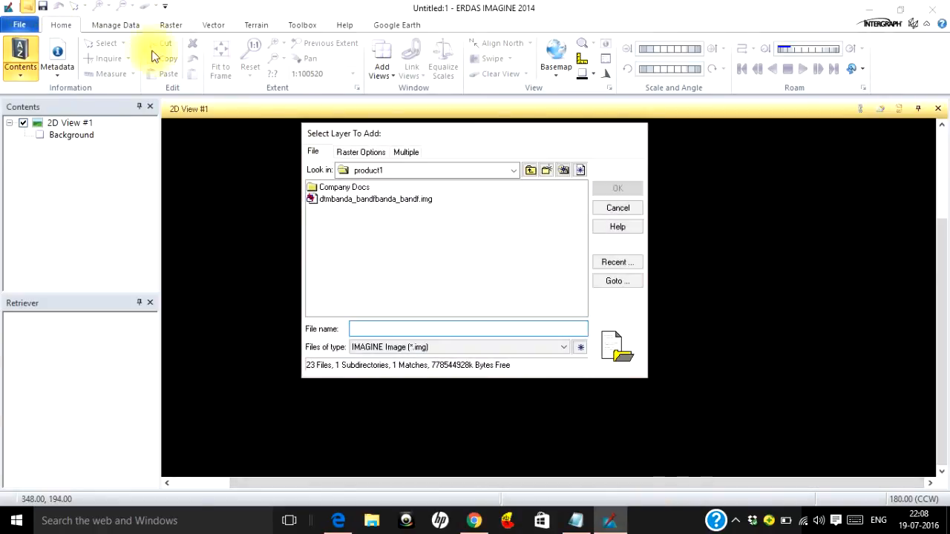
click(346, 200)
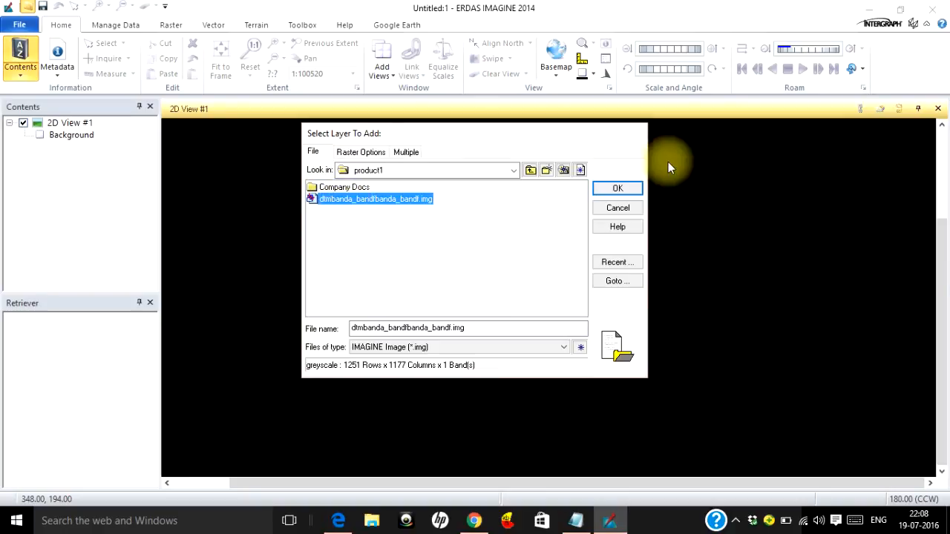
click(615, 189)
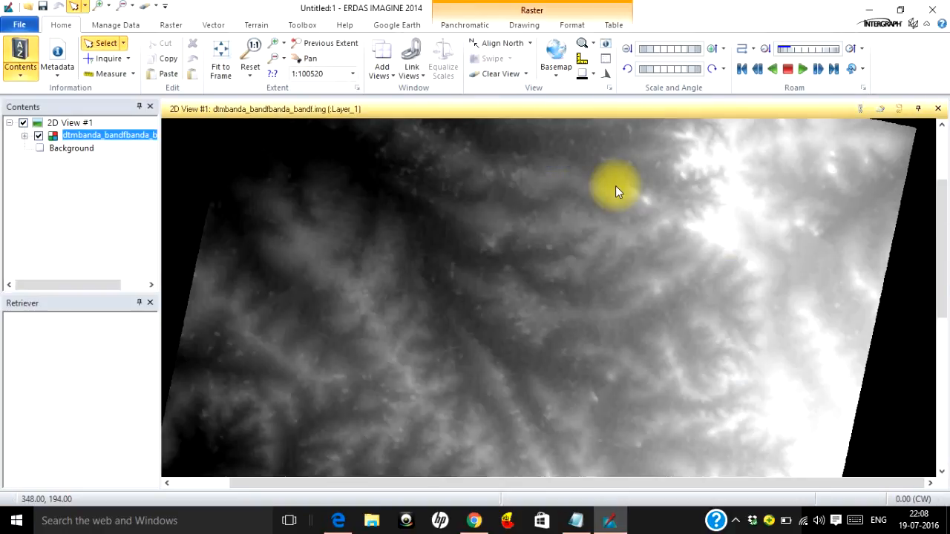
right_click(519, 205)
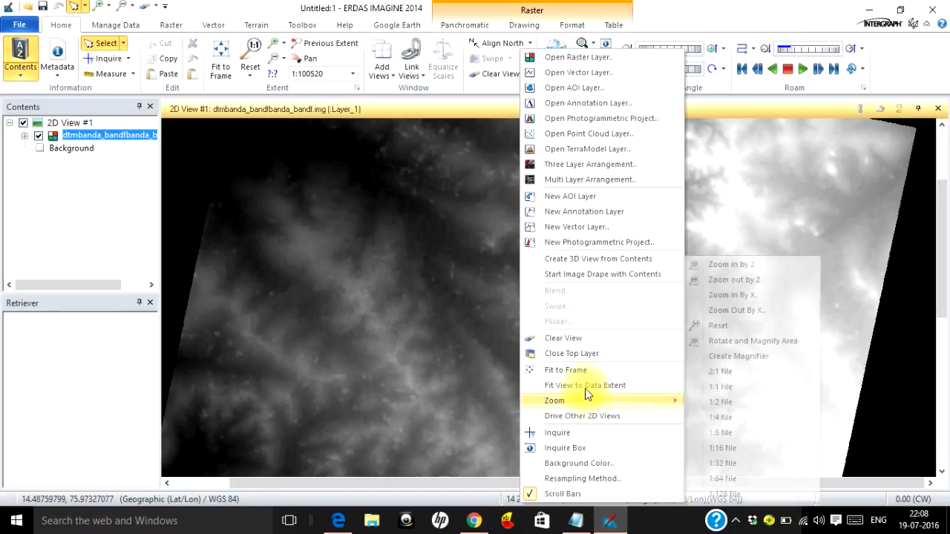
click(582, 369)
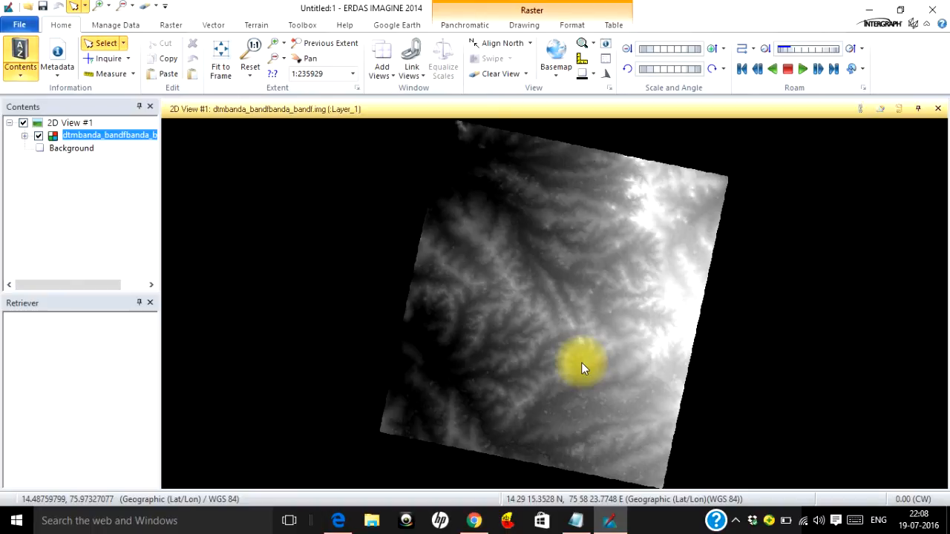
- Zoom in on the western part of the DEM down to individual pixels to inspect them, and fit the whole raster back to the frame
click(273, 44)
drag(479, 220, 578, 292)
drag(467, 242, 562, 304)
drag(458, 292, 537, 353)
drag(411, 246, 618, 429)
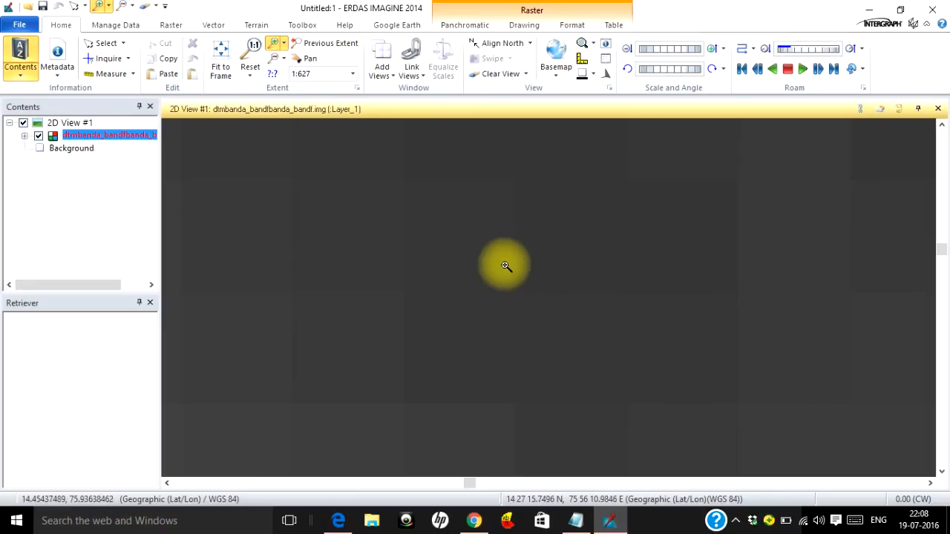
right_click(293, 128)
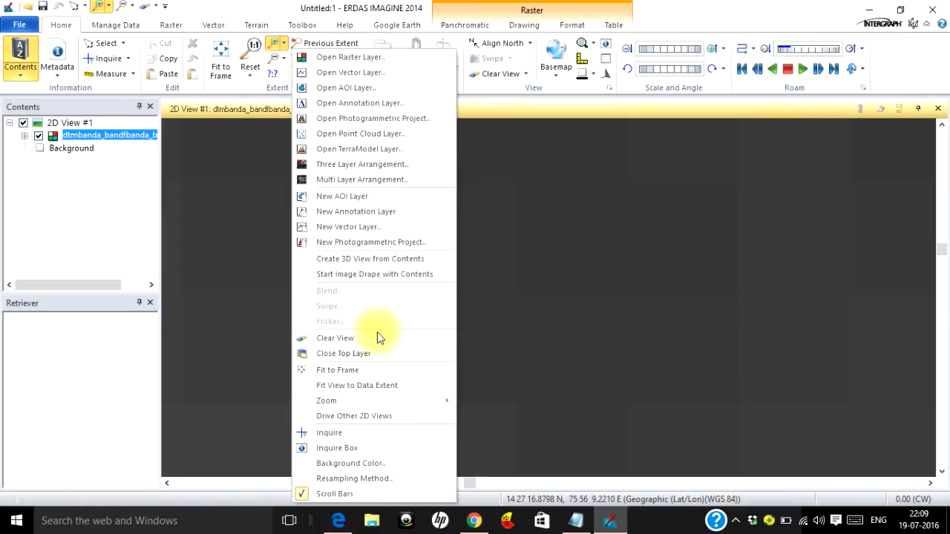
click(351, 369)
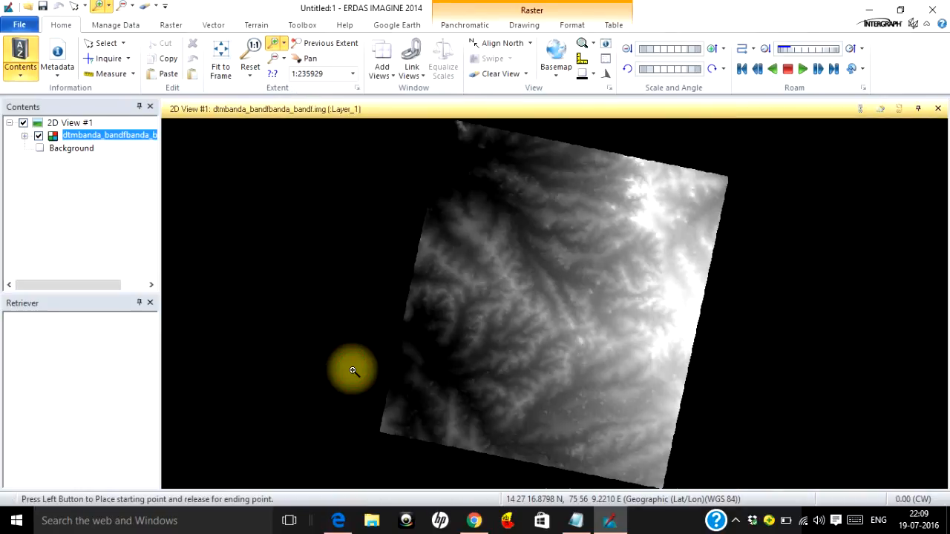